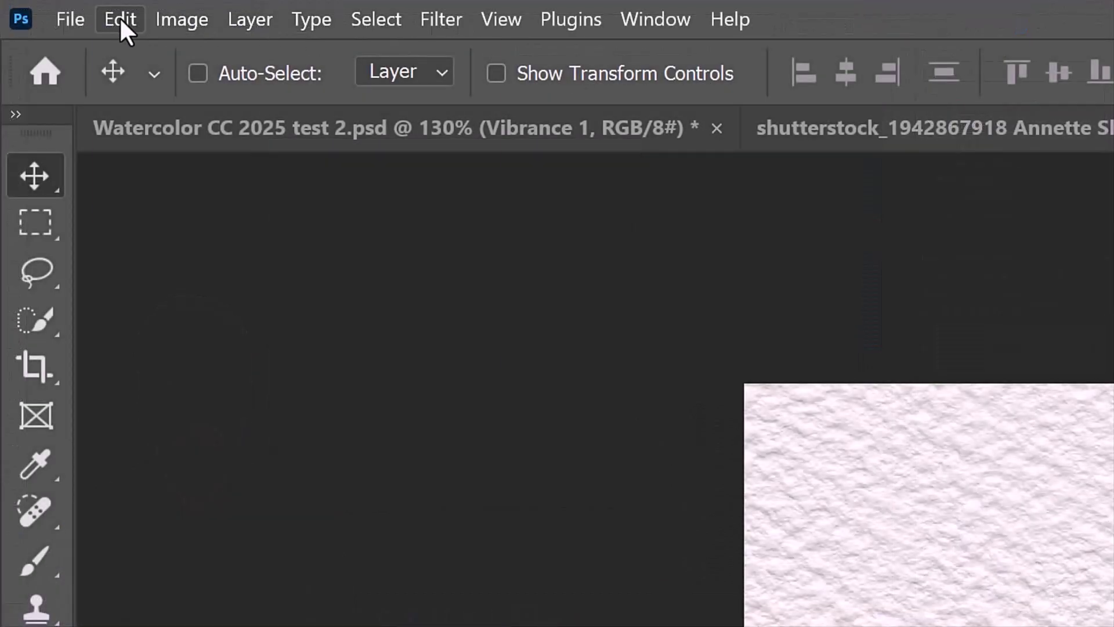
- Define the paper texture as a pattern named 'watercolor paper pattern_.jpg' via Edit > Define Pattern
left_click(43, 7)
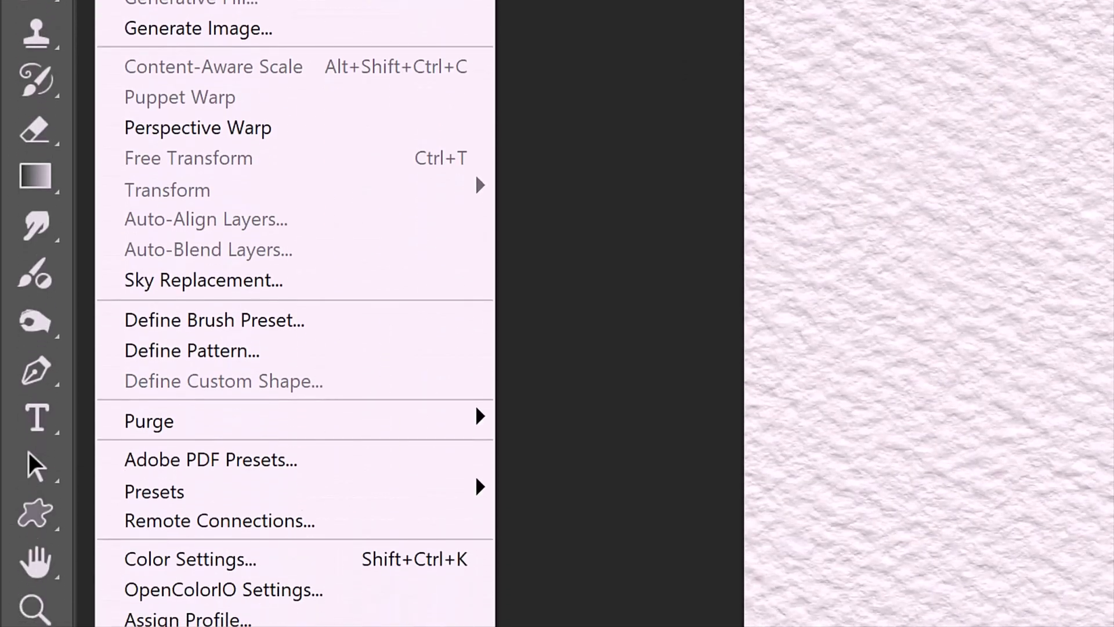
left_click(192, 335)
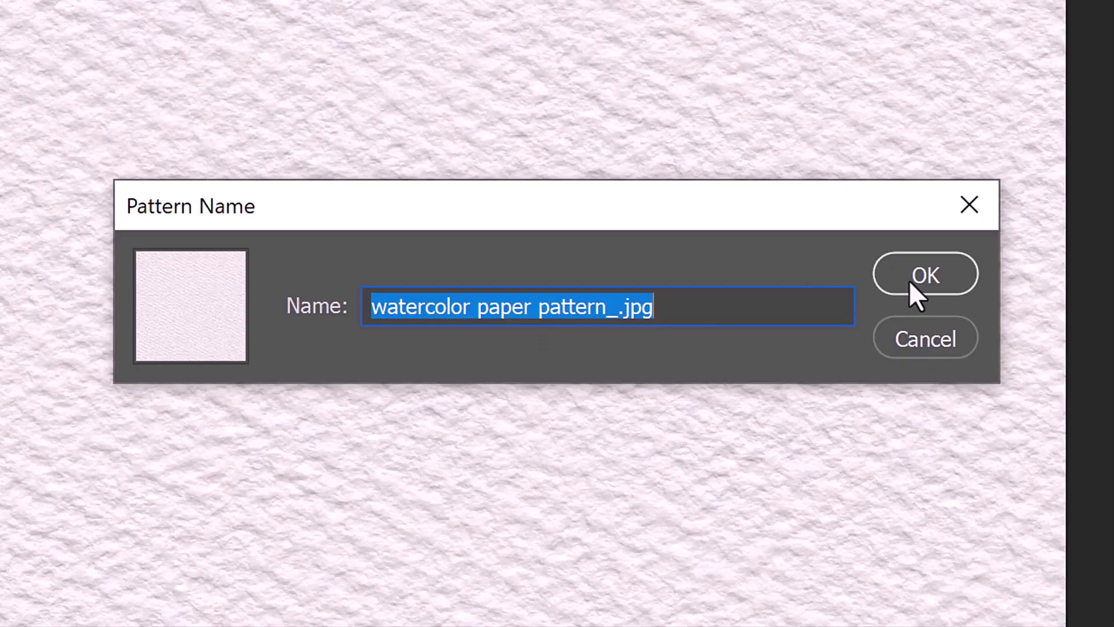
left_click(921, 280)
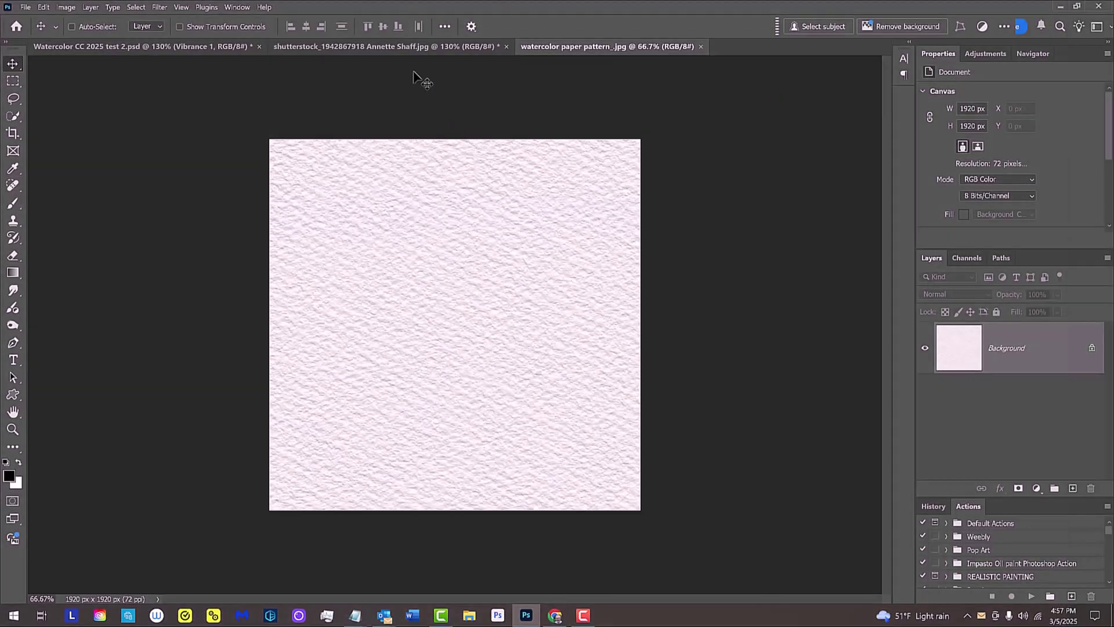
- Switch to the shutterstock dog photo document tab
left_click(401, 47)
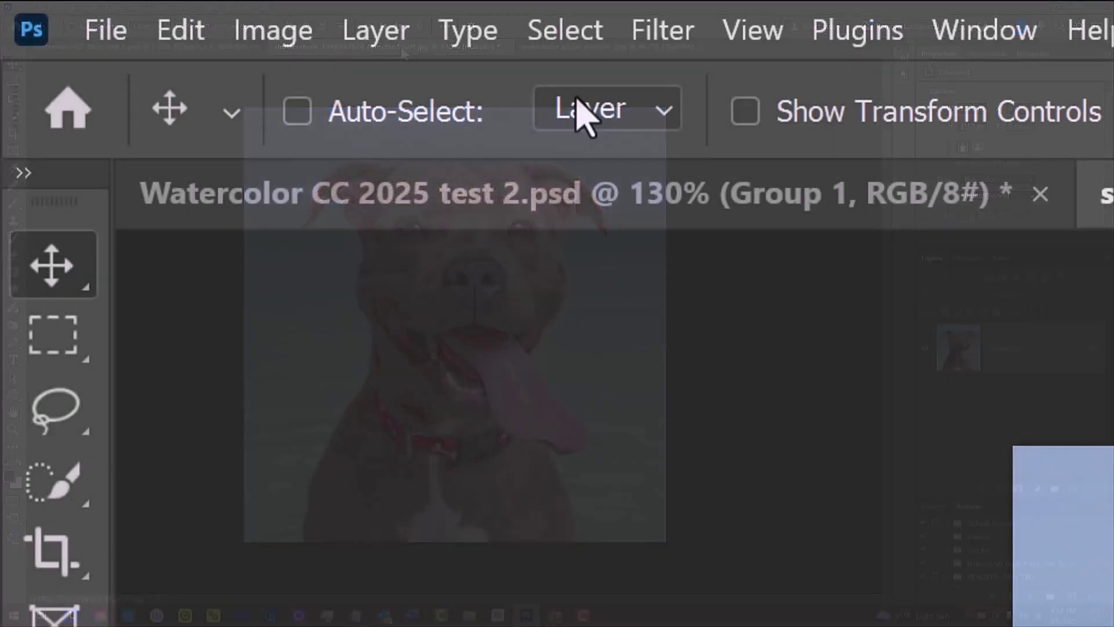
left_click(65, 7)
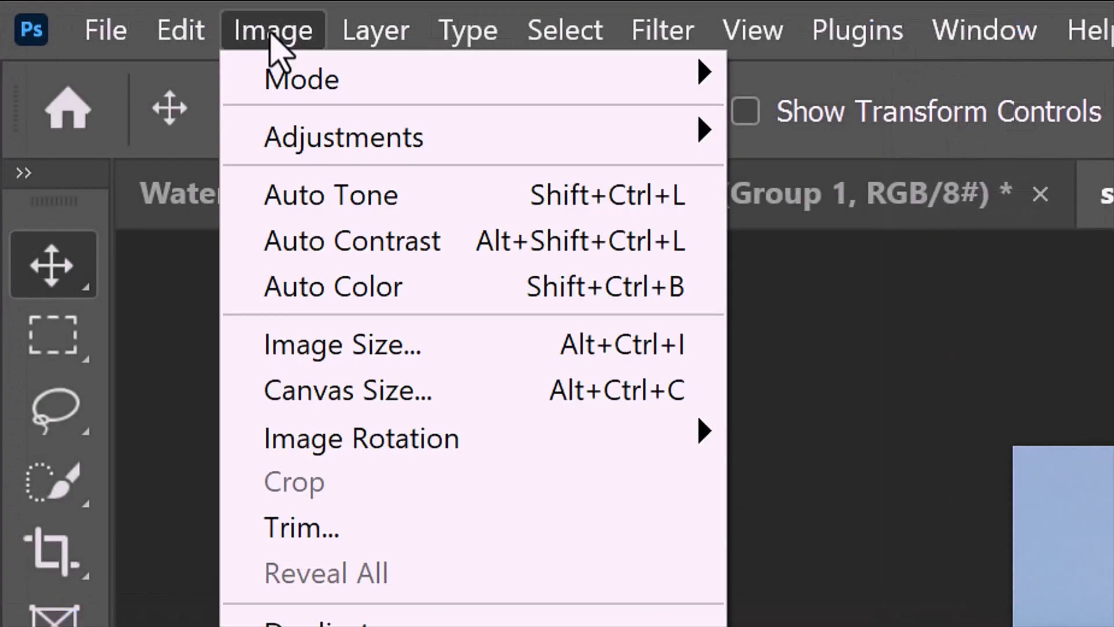
left_click(317, 347)
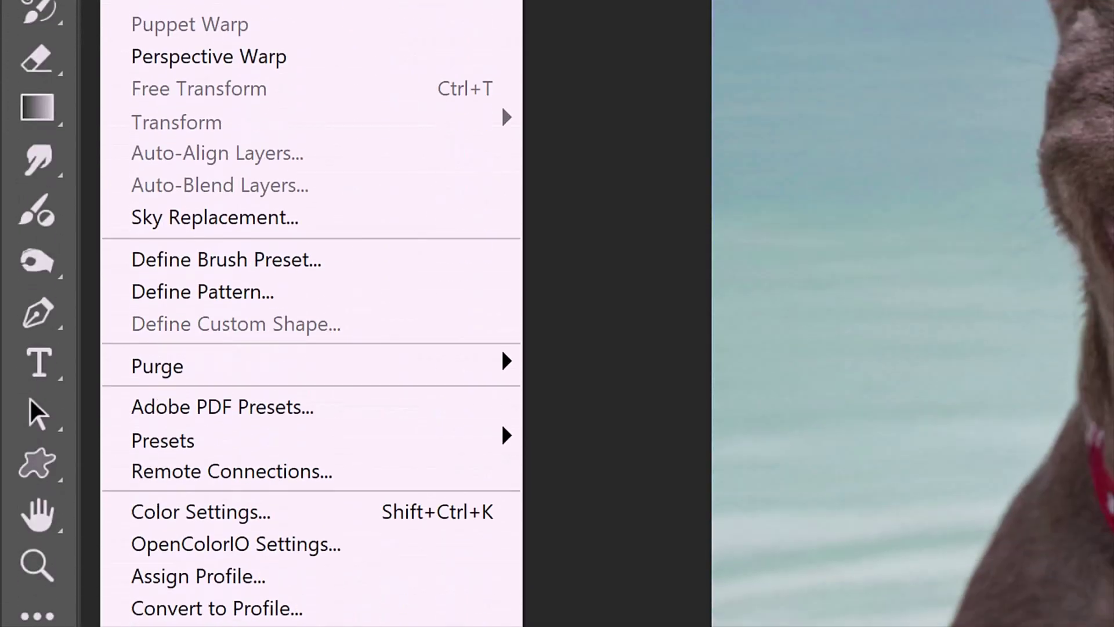
mouse_move(196, 558)
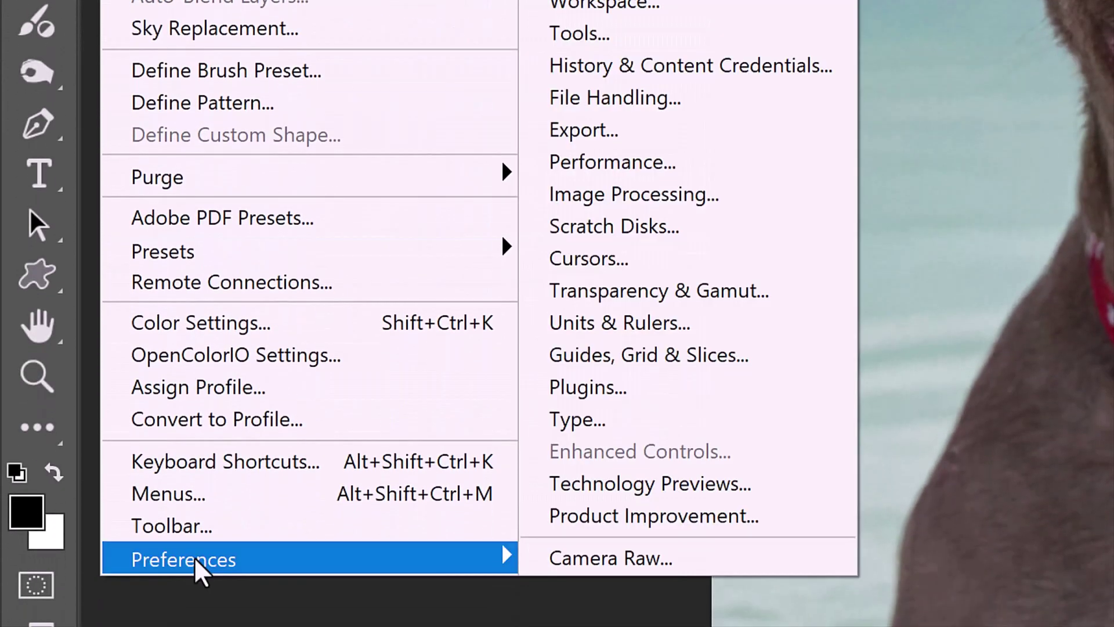
left_click(609, 485)
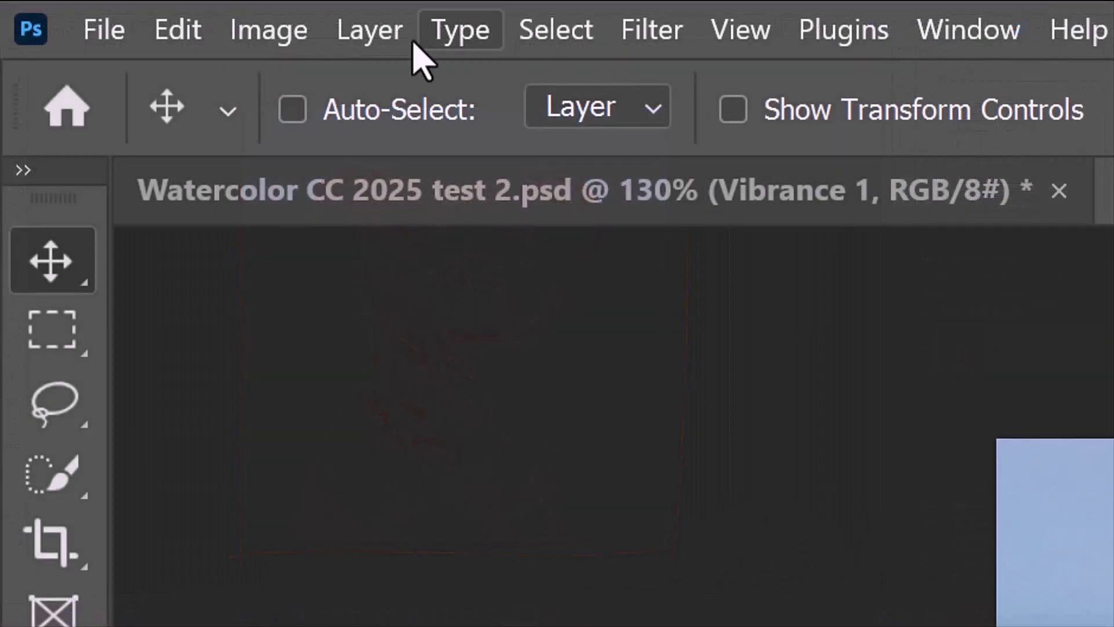
- Apply Image > Auto Contrast to the dog photo
left_click(68, 9)
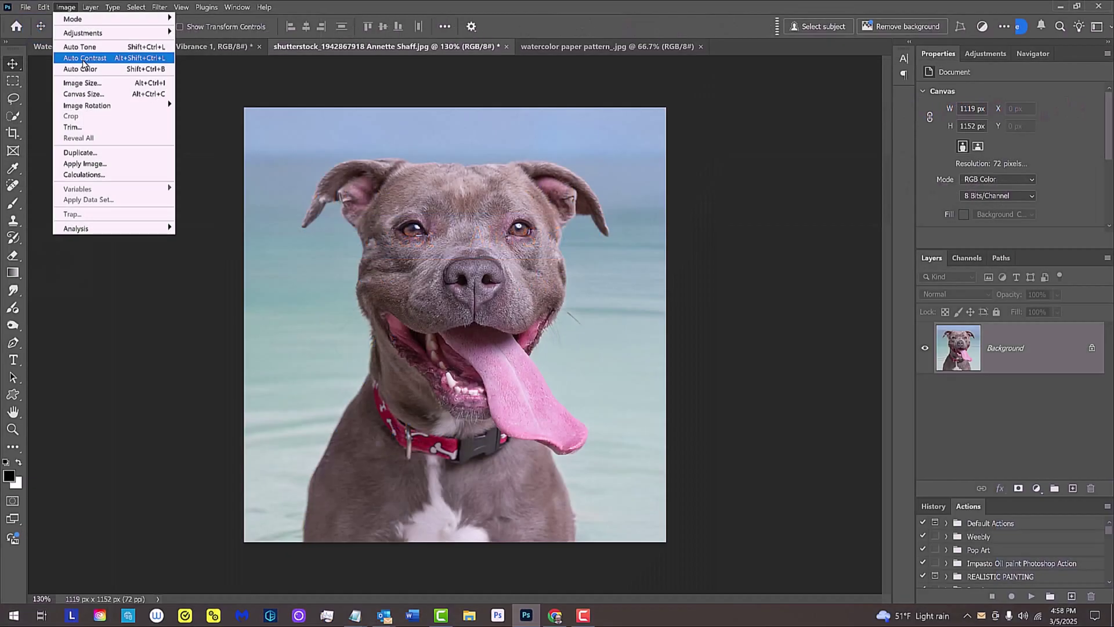
left_click(339, 238)
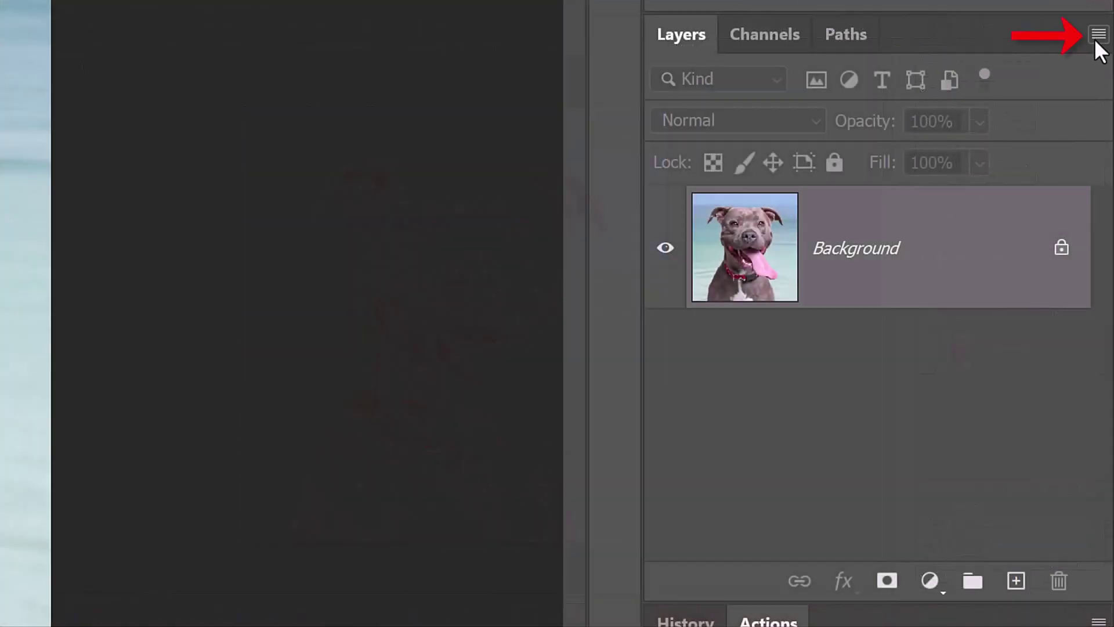
- Convert the Background layer to a smart object and duplicate it as Layer 0 copy
left_click(1098, 35)
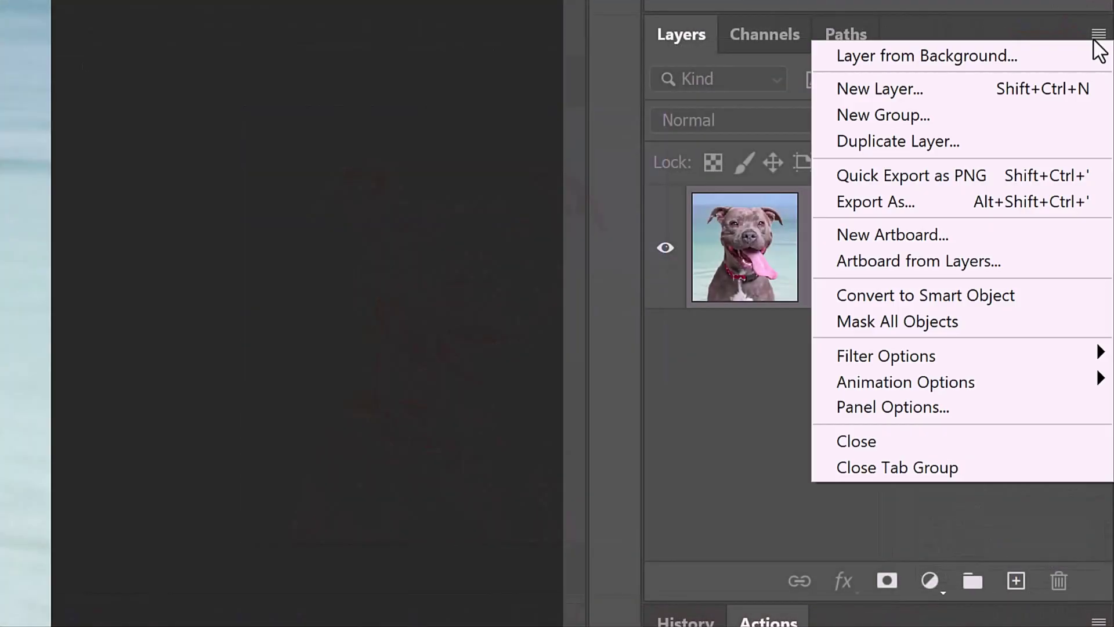
left_click(918, 294)
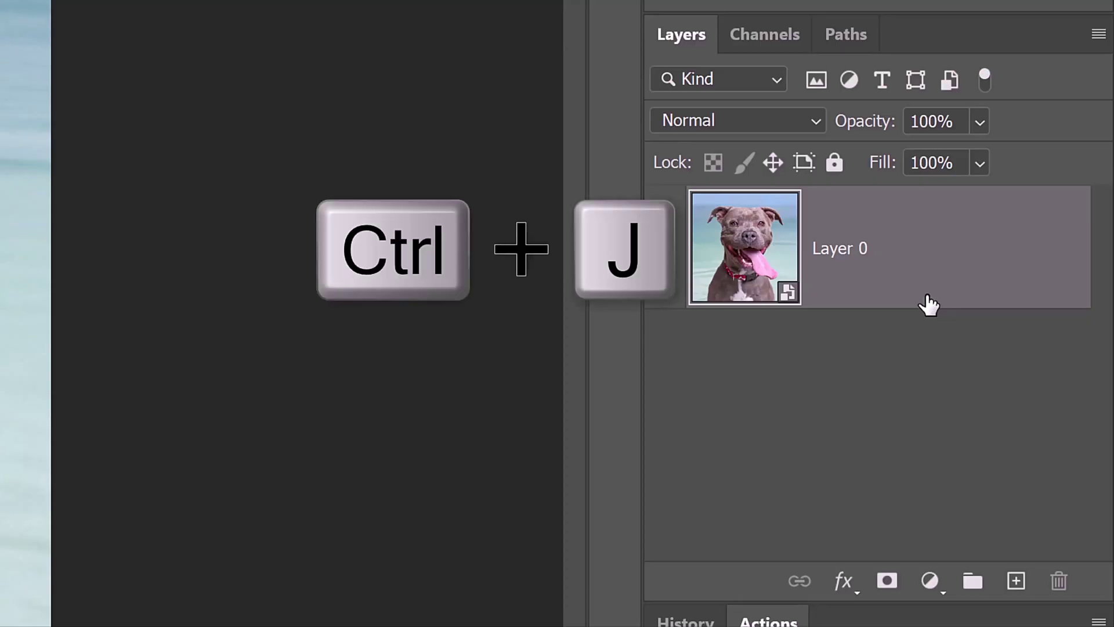
key("ctrl+j")
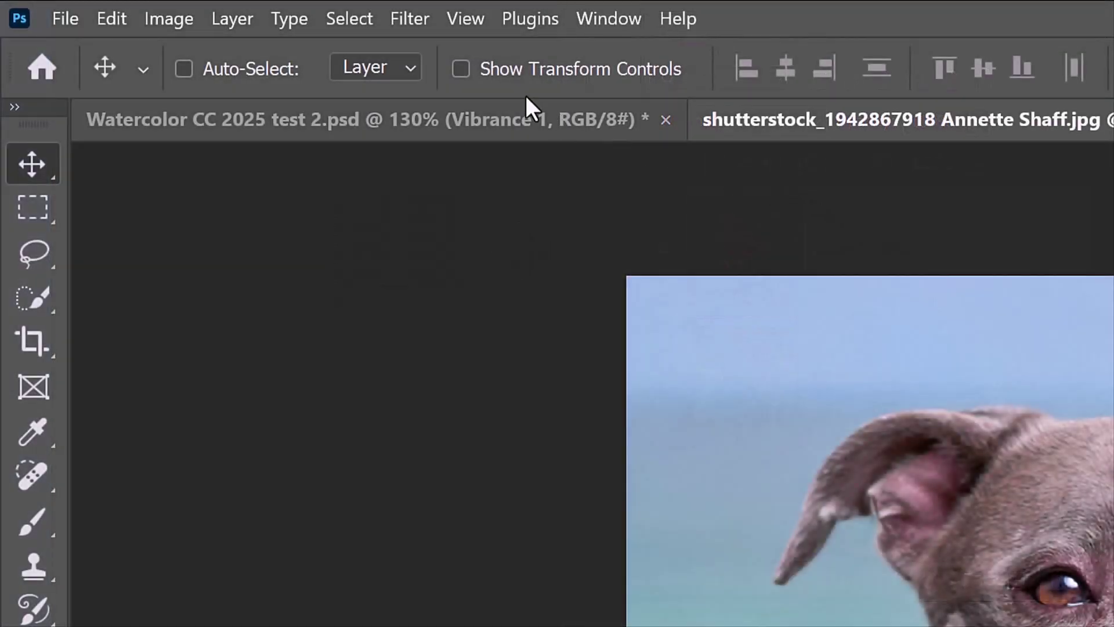
- Apply Filter Gallery's Dry Brush to Layer 0 copy with size 10, detail 10, texture 1
left_click(409, 18)
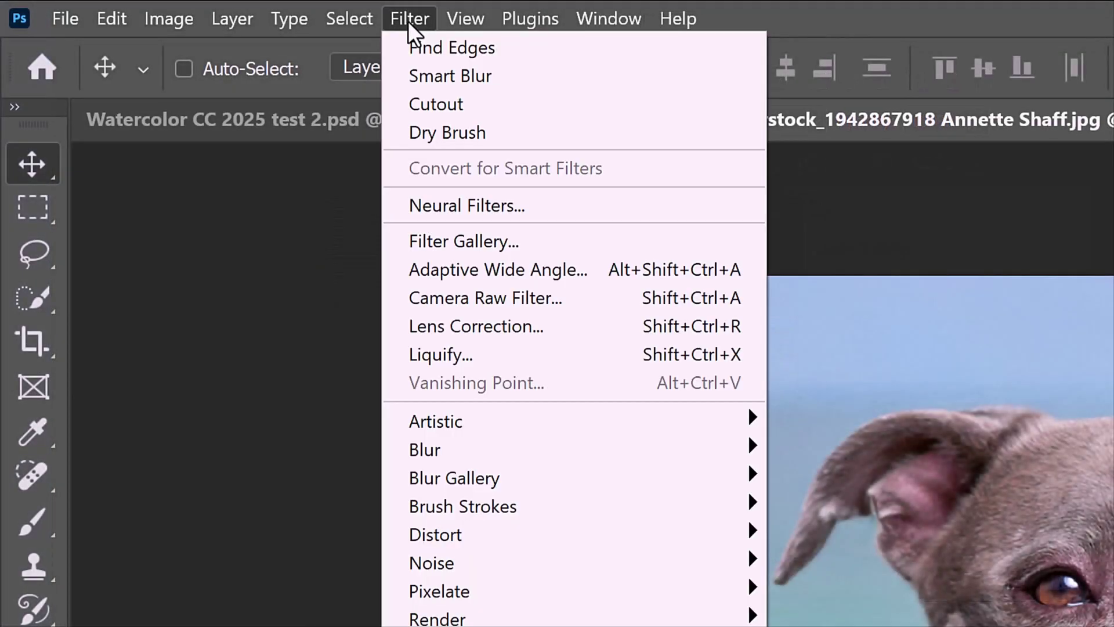
mouse_move(438, 420)
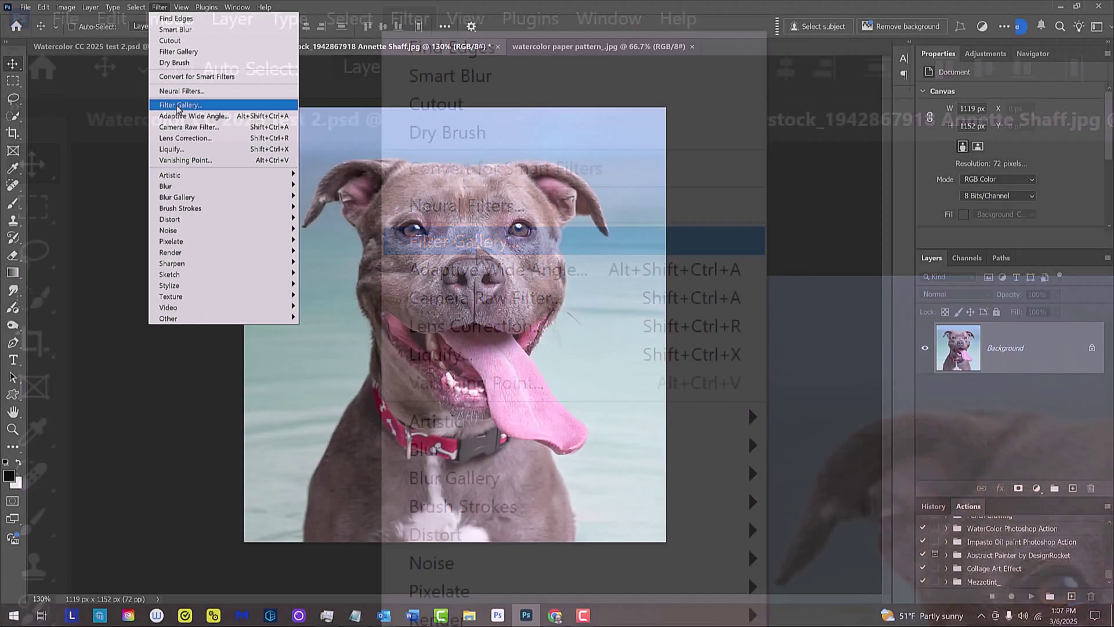
left_click(477, 245)
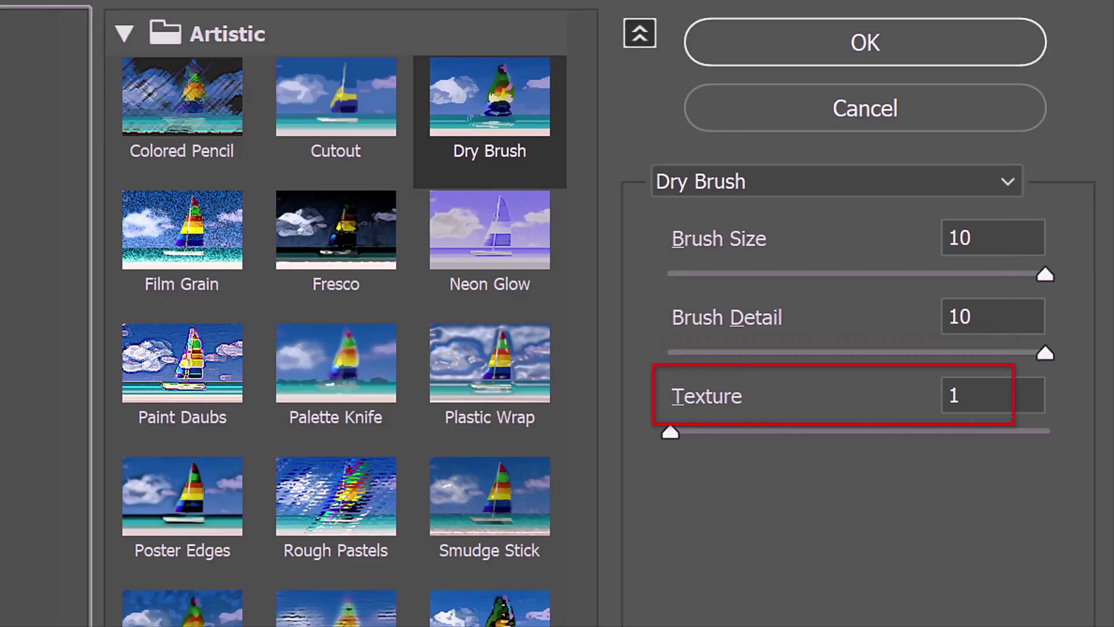
left_click(861, 44)
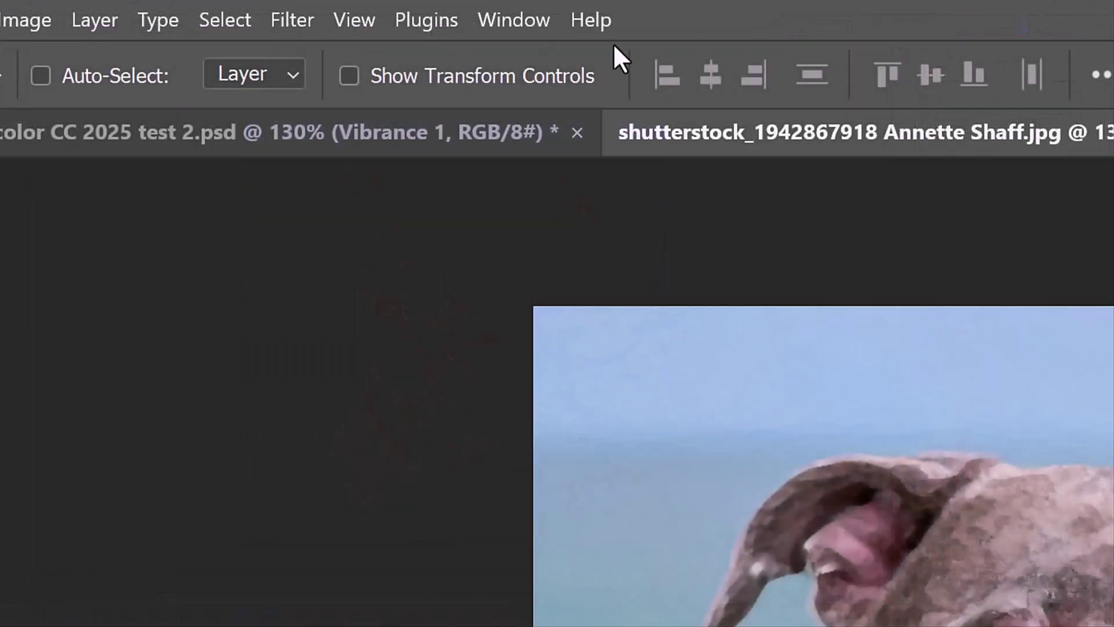
- Apply the Artistic Cutout filter with 8 levels, simplicity 0 and fidelity 1
left_click(160, 8)
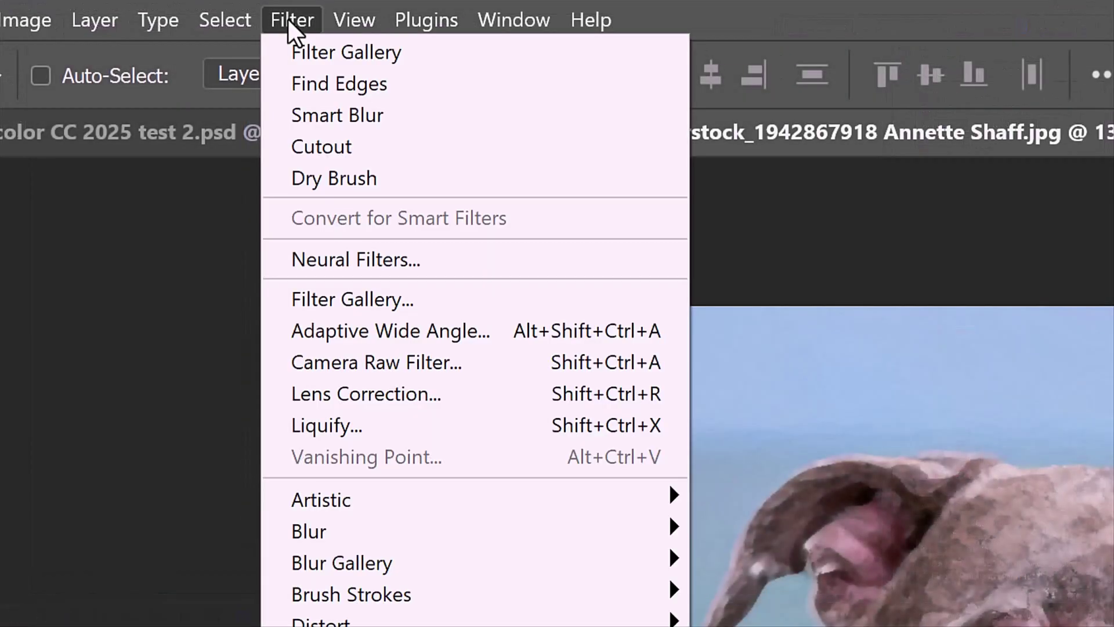
mouse_move(320, 511)
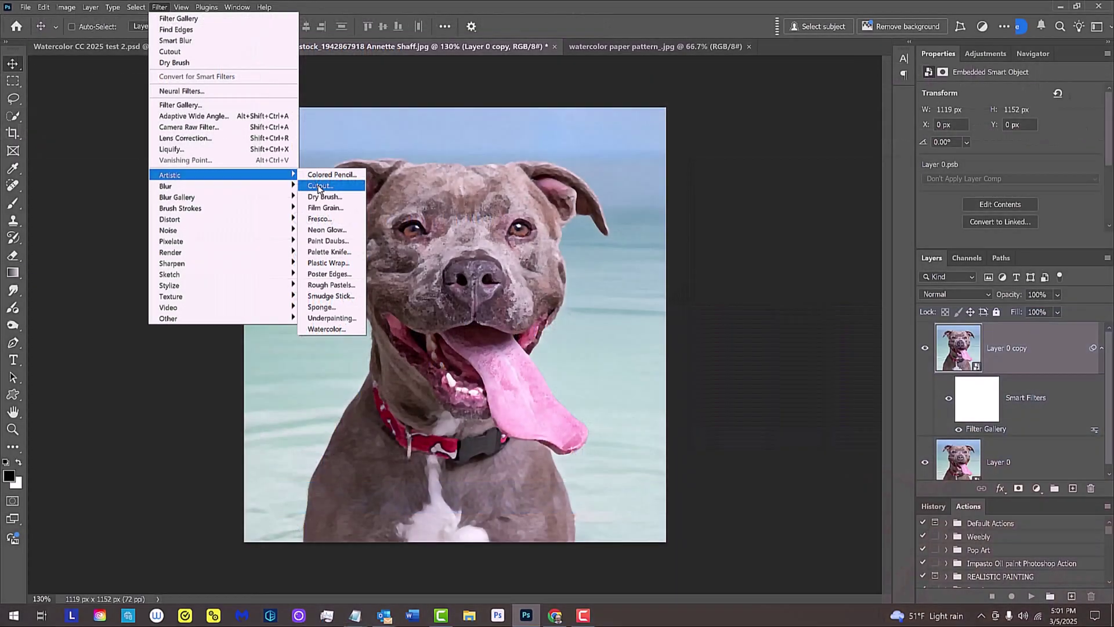
left_click(745, 529)
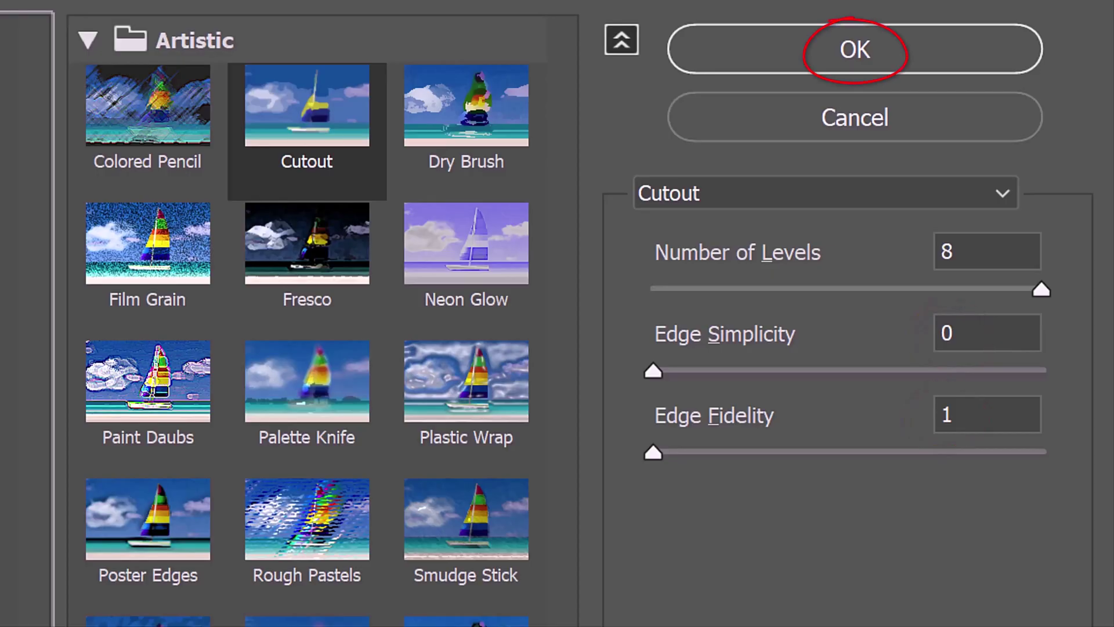
key("Return")
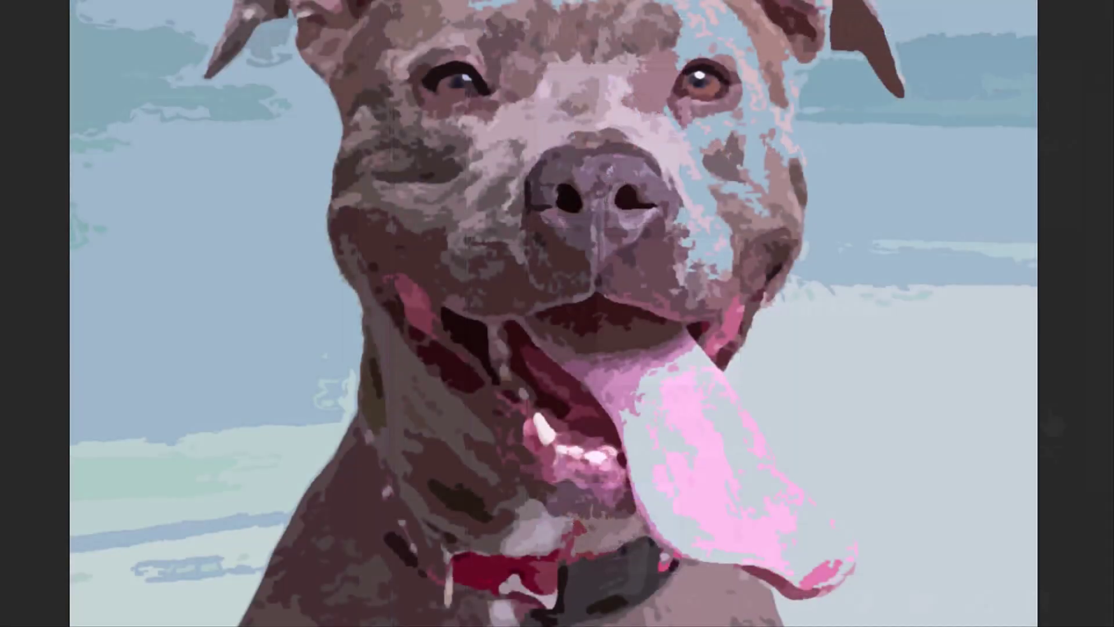
- Change the Cutout filter's blending mode to Pin Light
double_click(1052, 416)
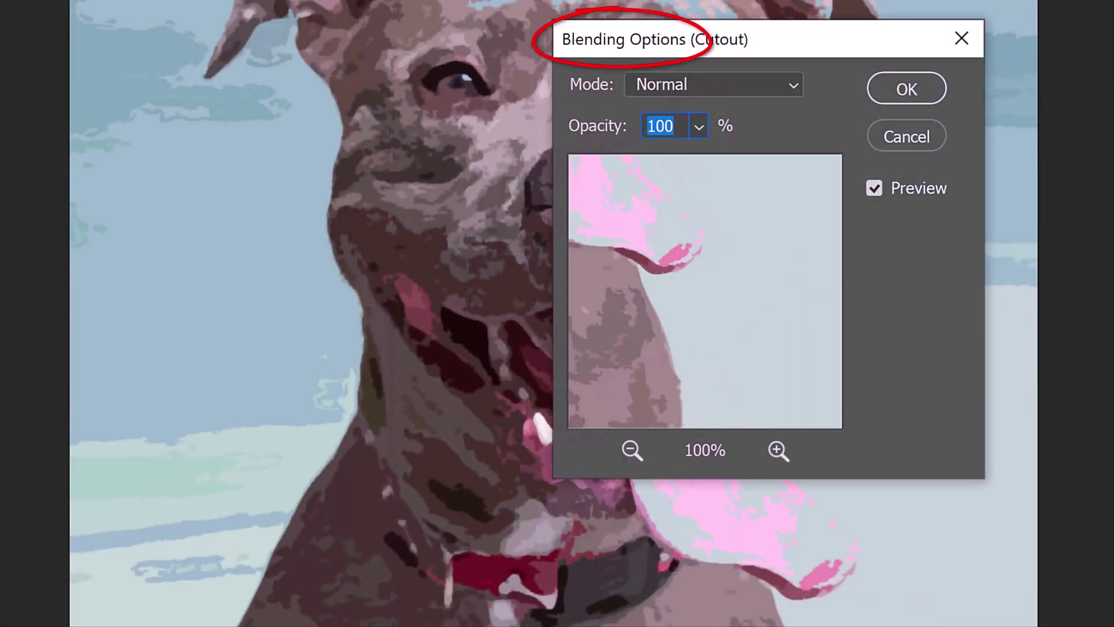
left_click(792, 83)
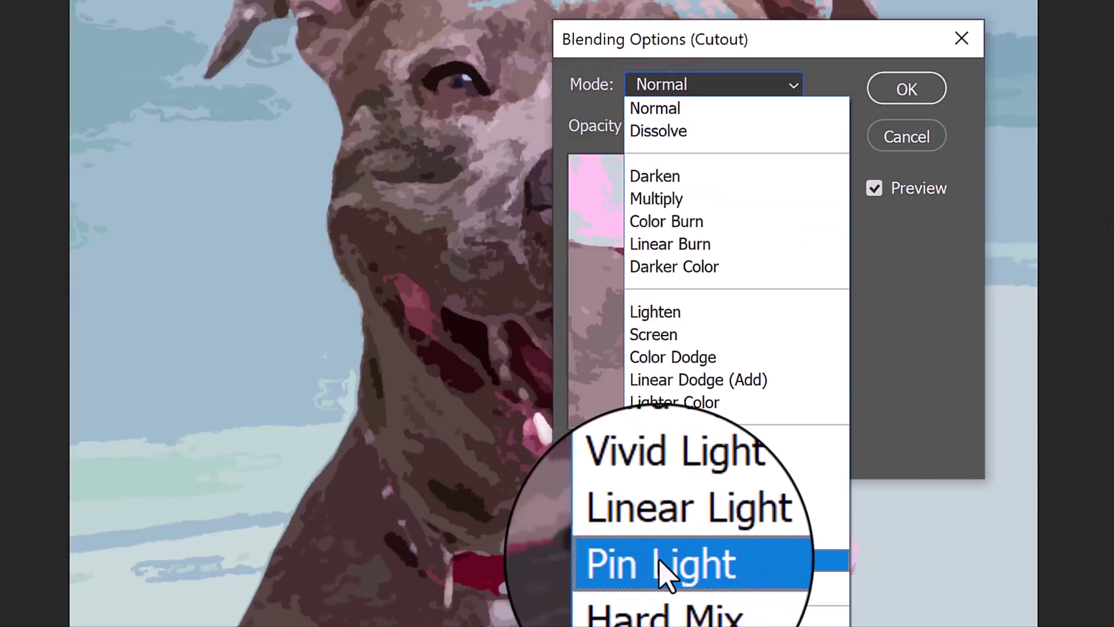
left_click(660, 560)
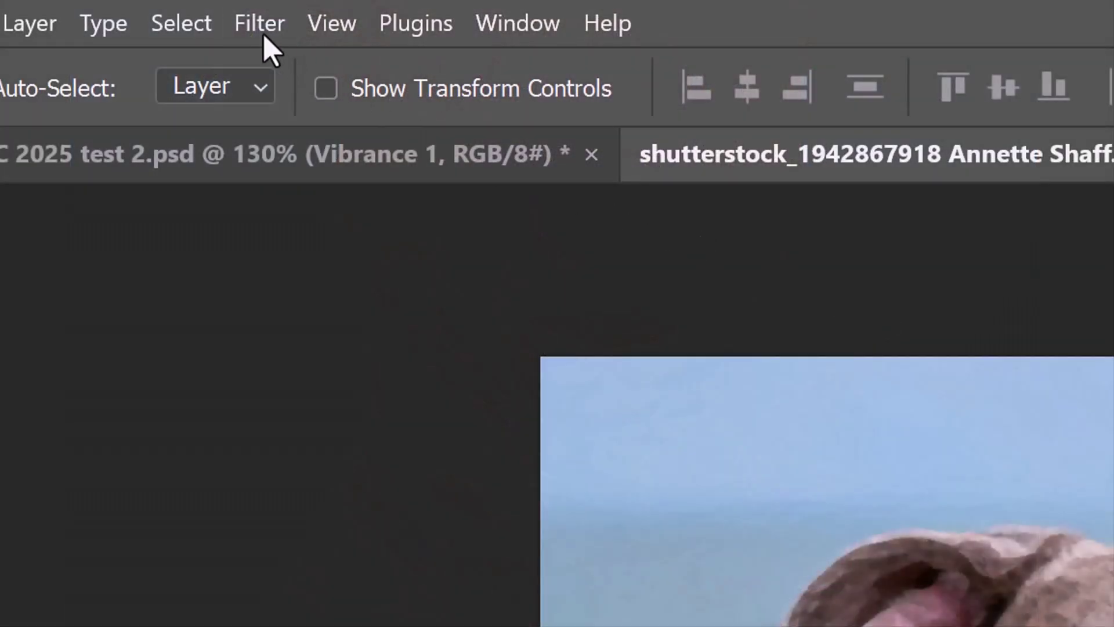
- Apply the Smart Blur filter to Layer 0 copy
left_click(258, 27)
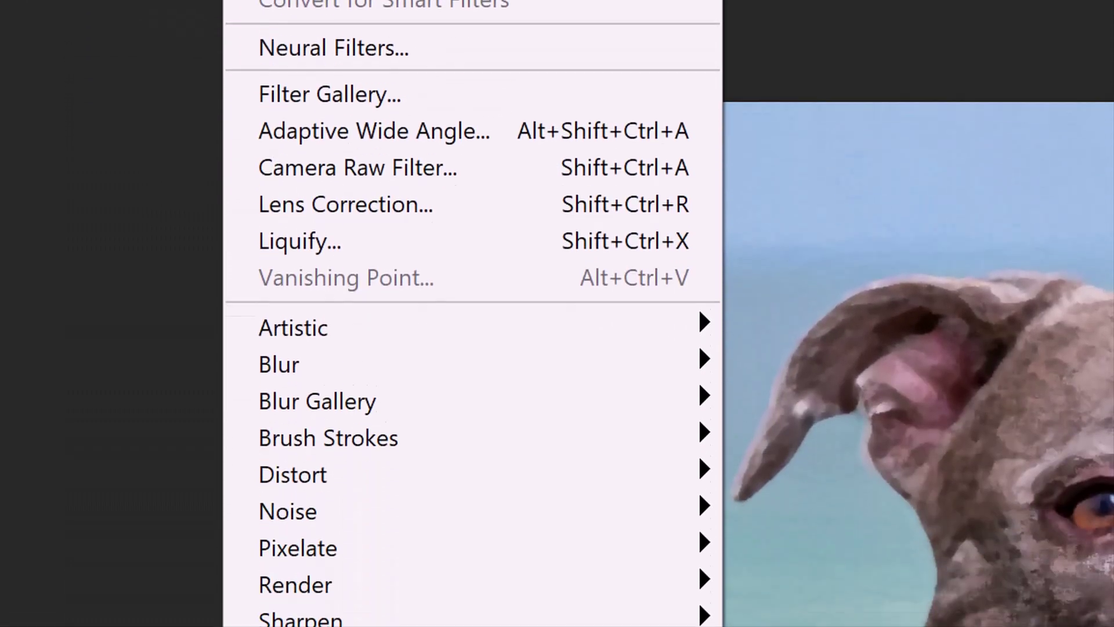
mouse_move(298, 227)
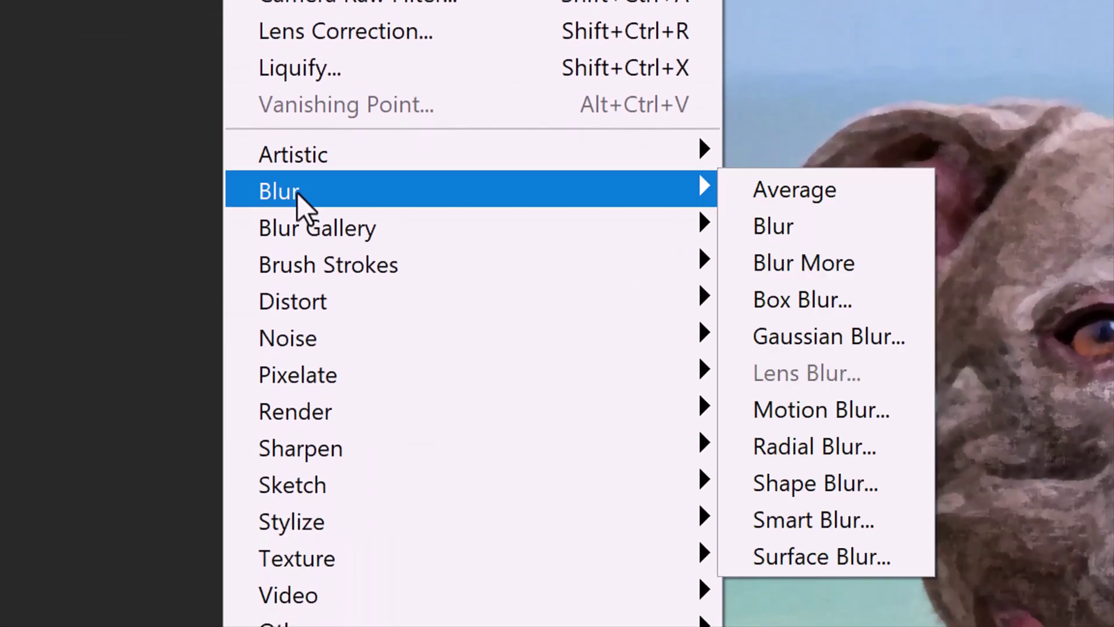
left_click(802, 520)
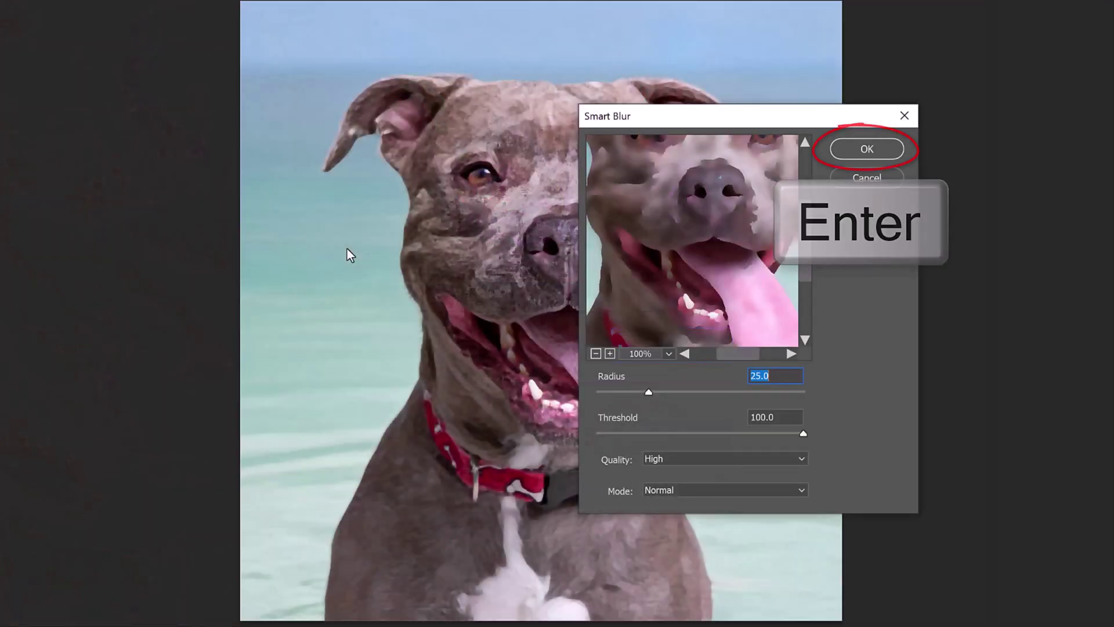
key("Return")
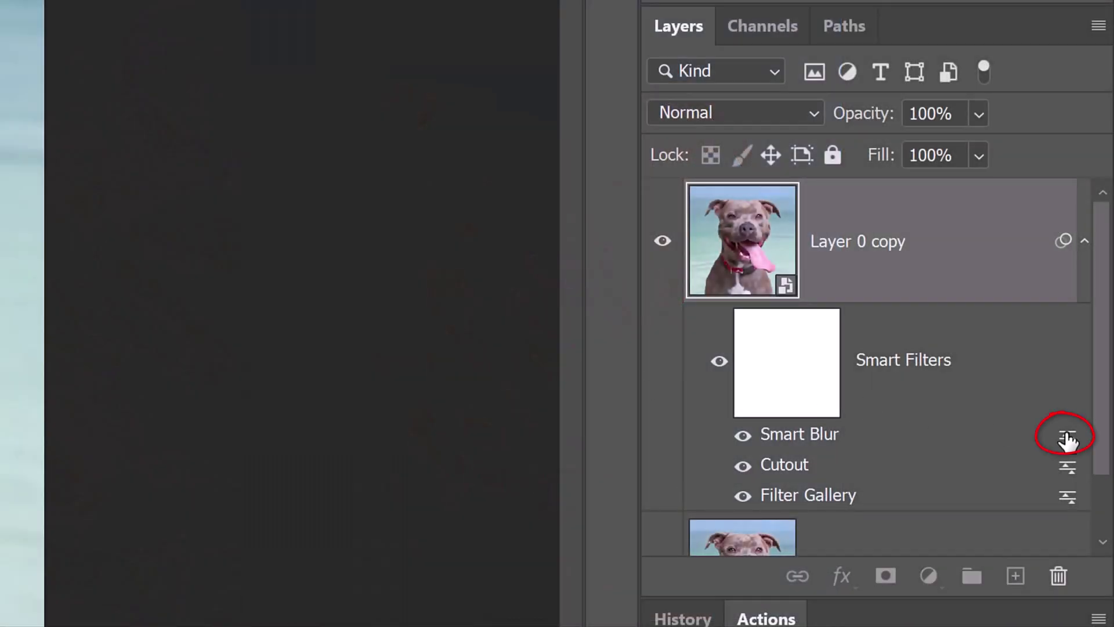
- Set the Smart Blur filter's blending to Screen mode at 50% opacity
double_click(1068, 440)
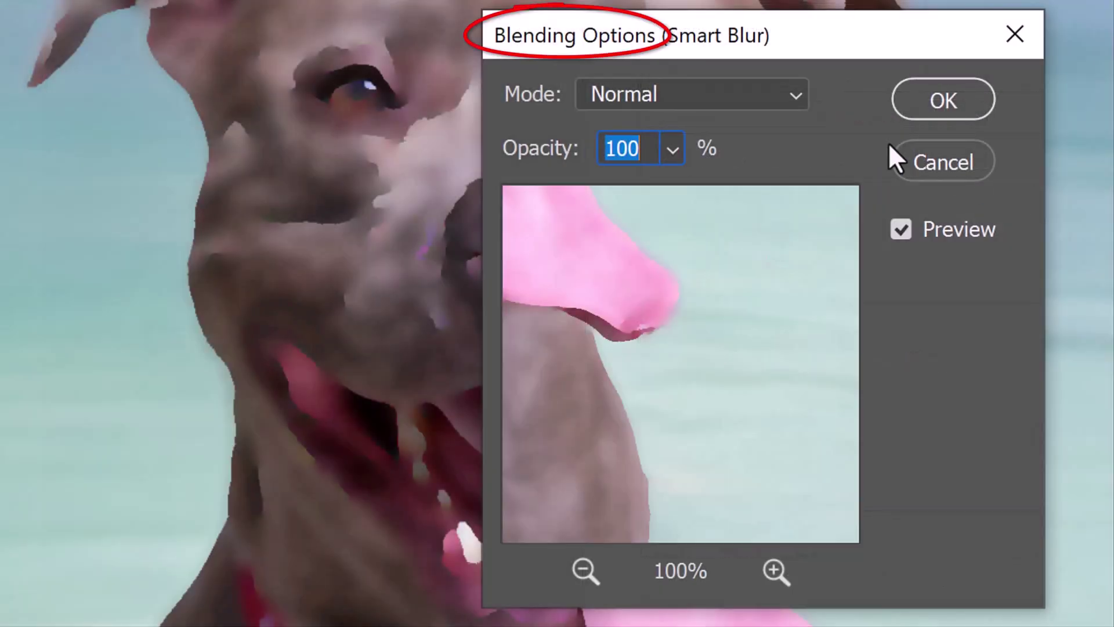
left_click(788, 95)
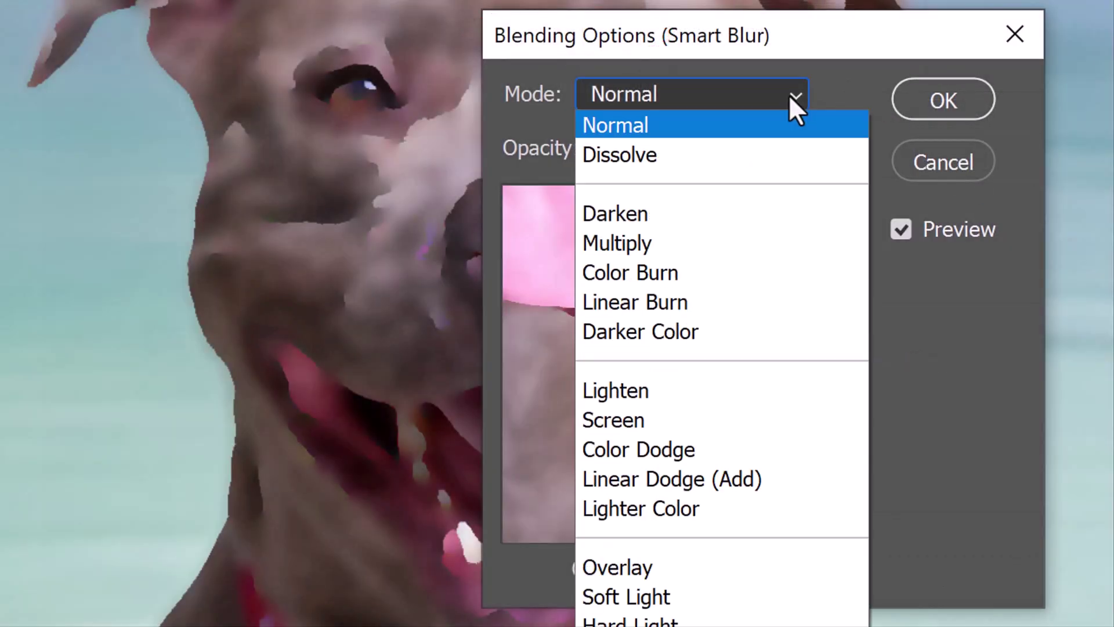
left_click(614, 419)
left_click(639, 149)
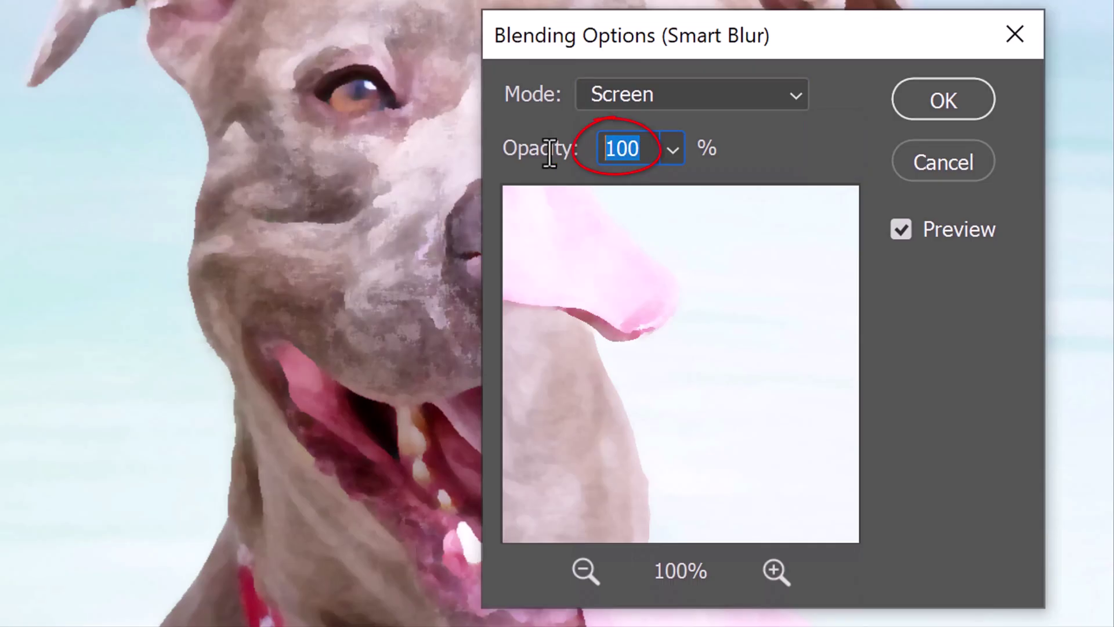
type("50")
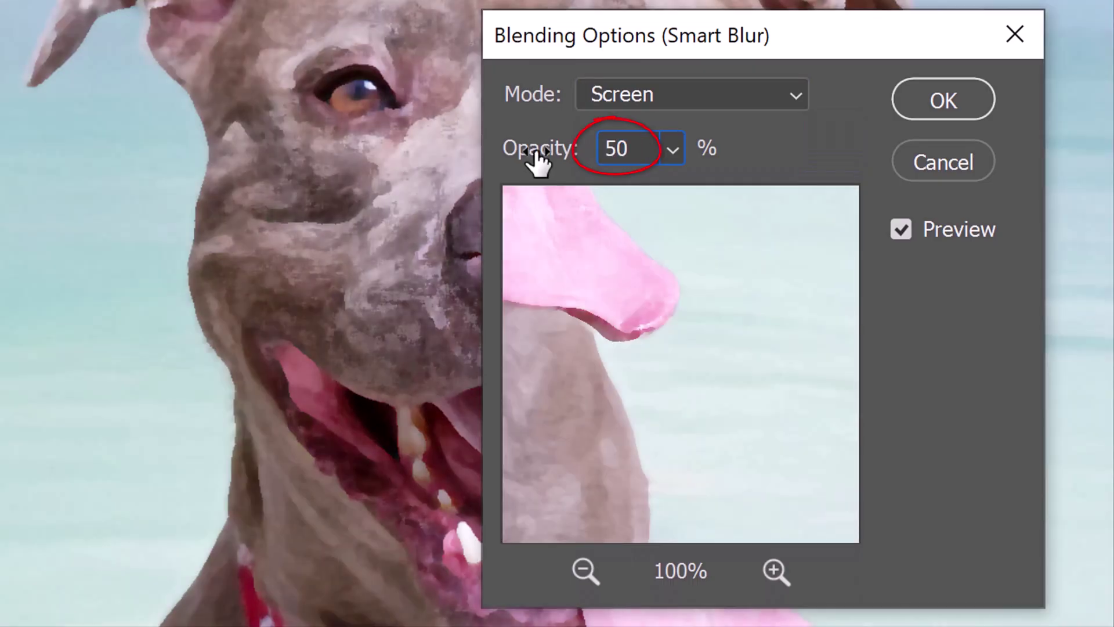
left_click(937, 100)
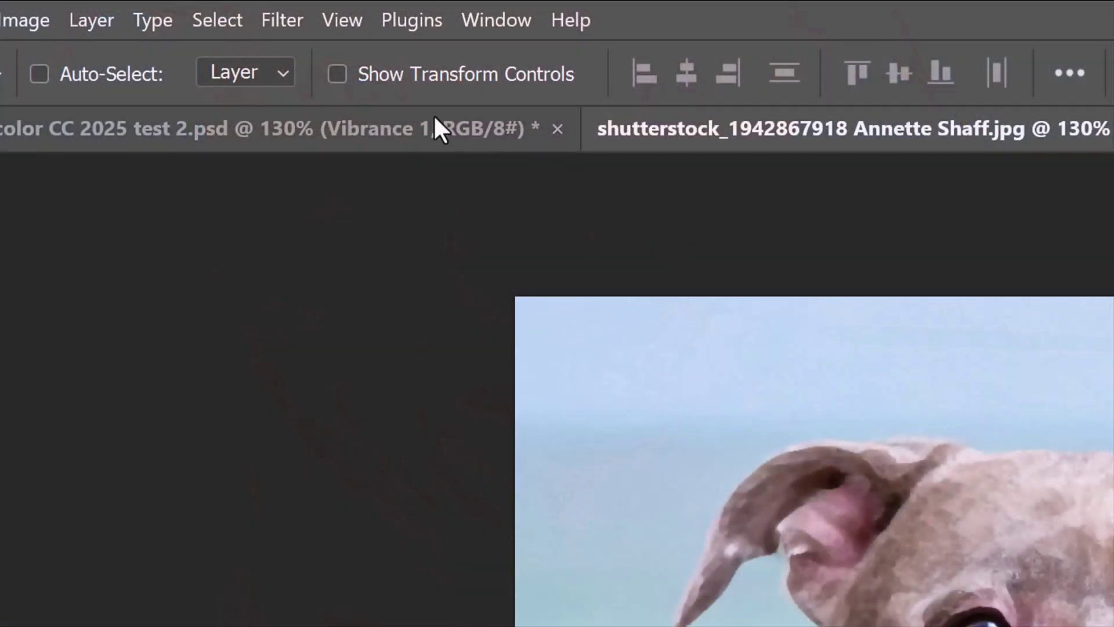
- Apply Stylize > Find Edges to Layer 0 copy and change its blending mode
left_click(282, 22)
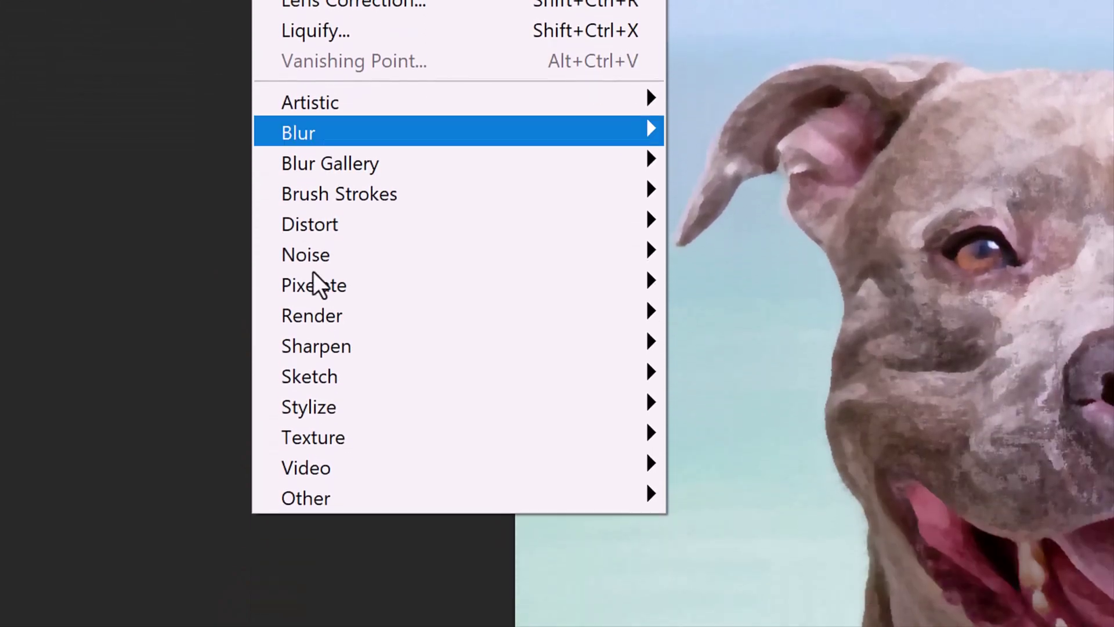
mouse_move(327, 416)
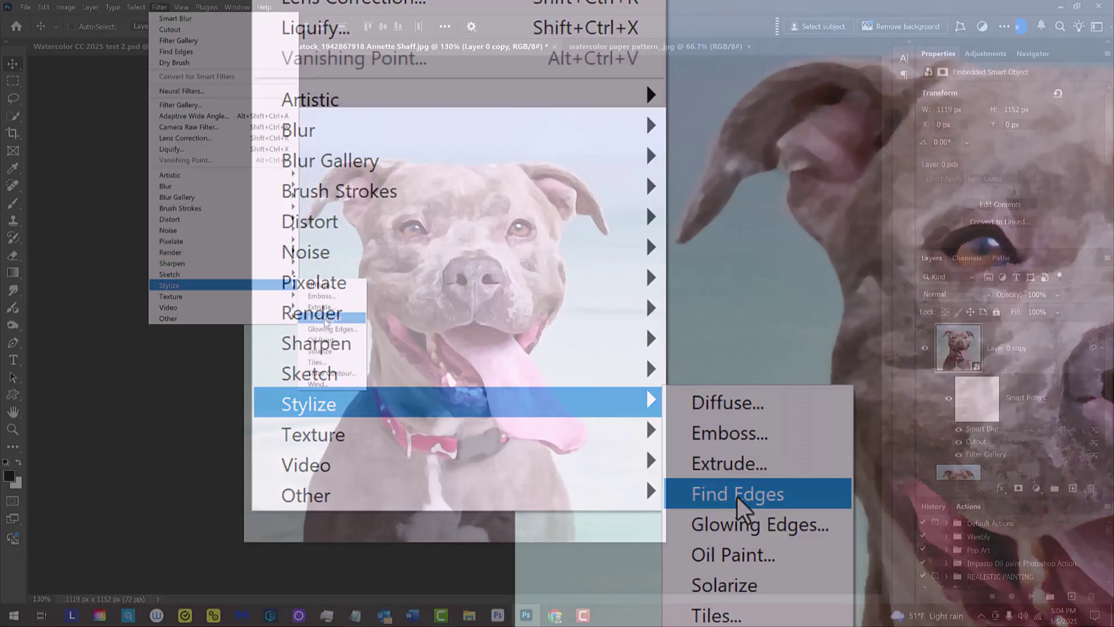
left_click(738, 496)
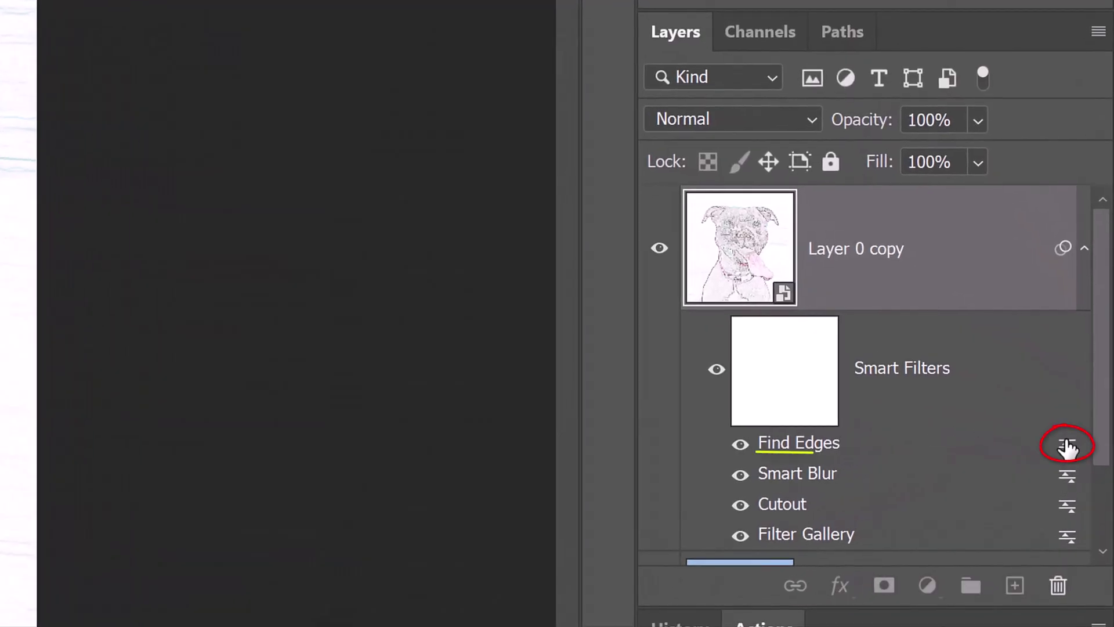
double_click(1066, 446)
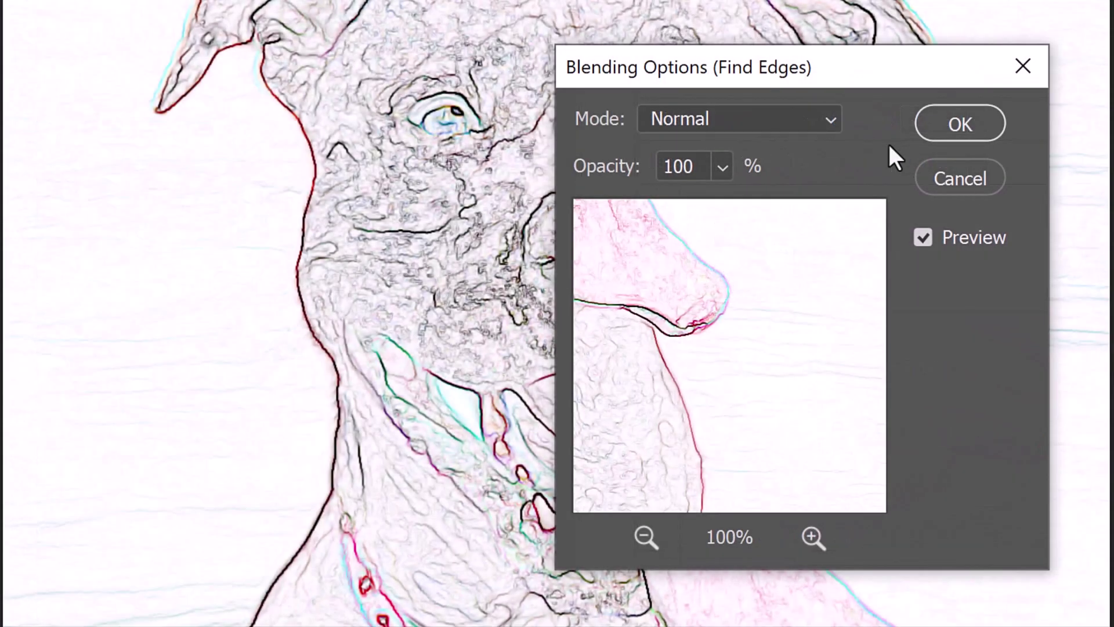
left_click(818, 119)
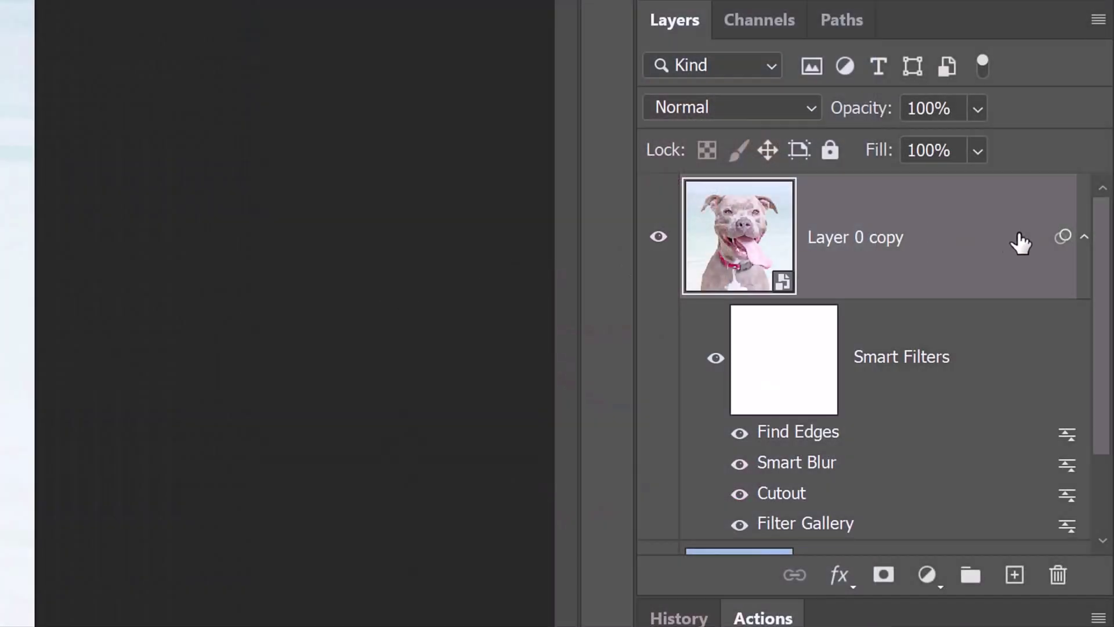
- Collapse the smart filters and add Layer 1 on top, filled with white background colour
left_click(1084, 240)
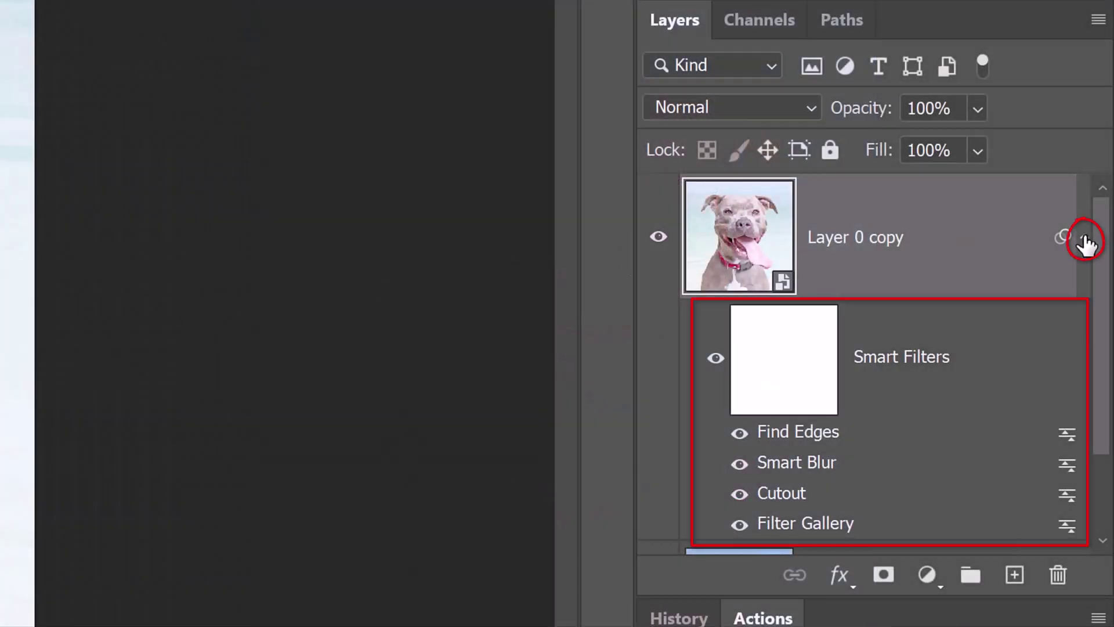
left_click(1084, 240)
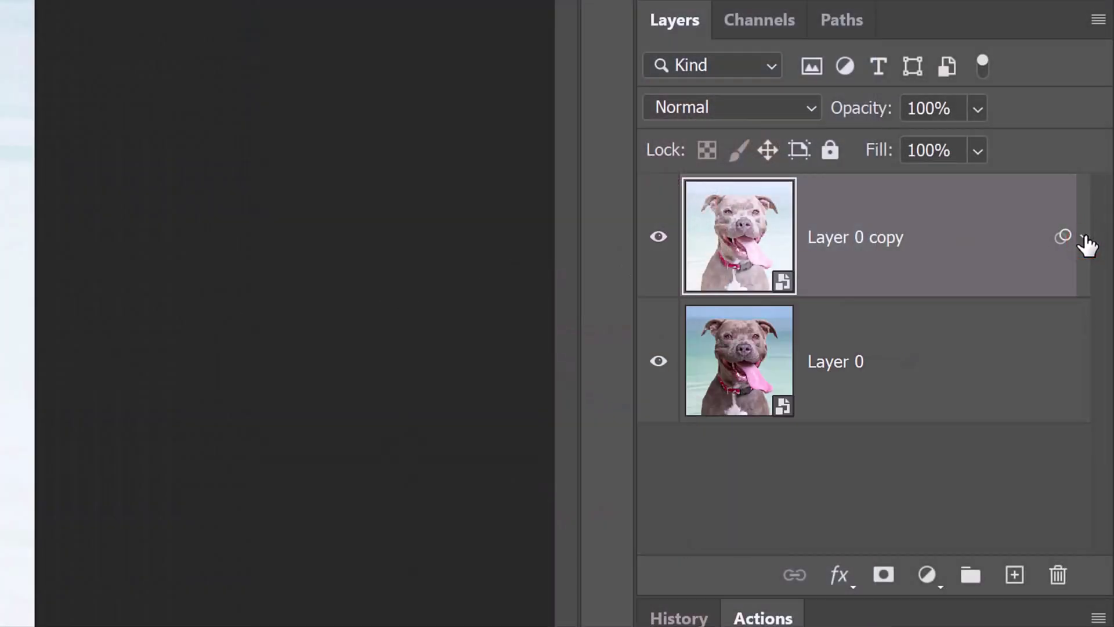
left_click(1014, 576)
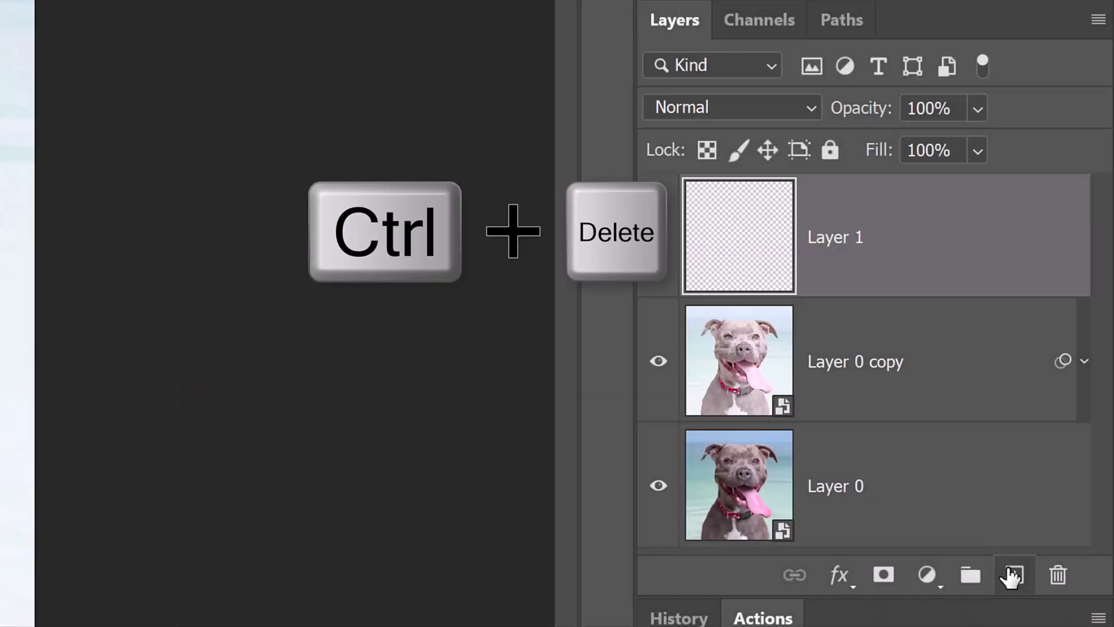
key("ctrl+Delete")
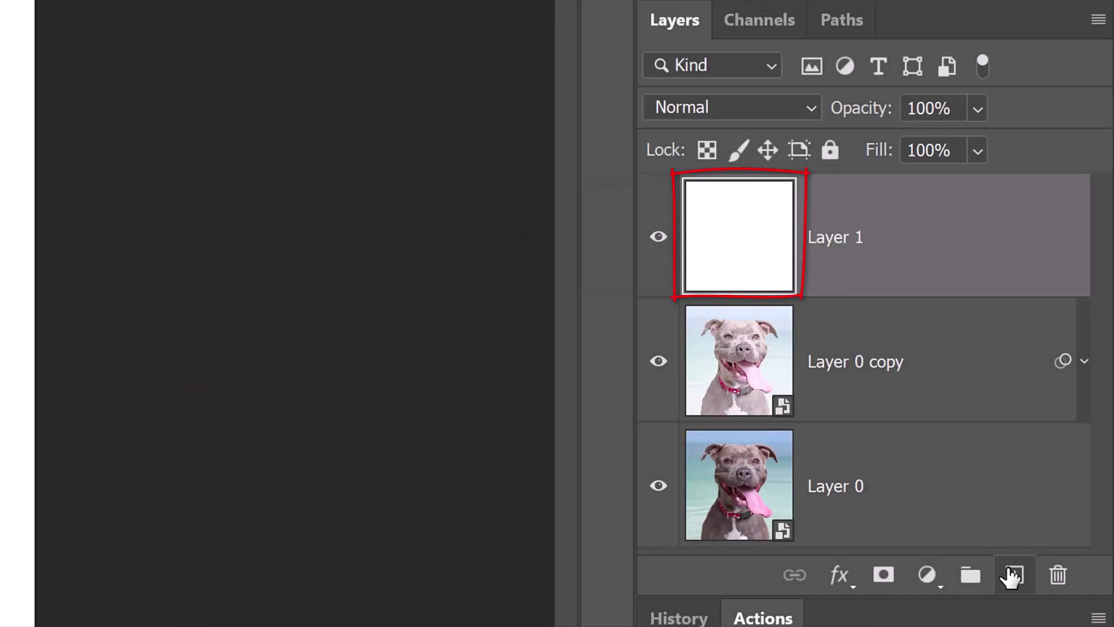
- Give Layer 1 a Pattern Overlay of the watercolor paper pattern at 25% scale
double_click(732, 239)
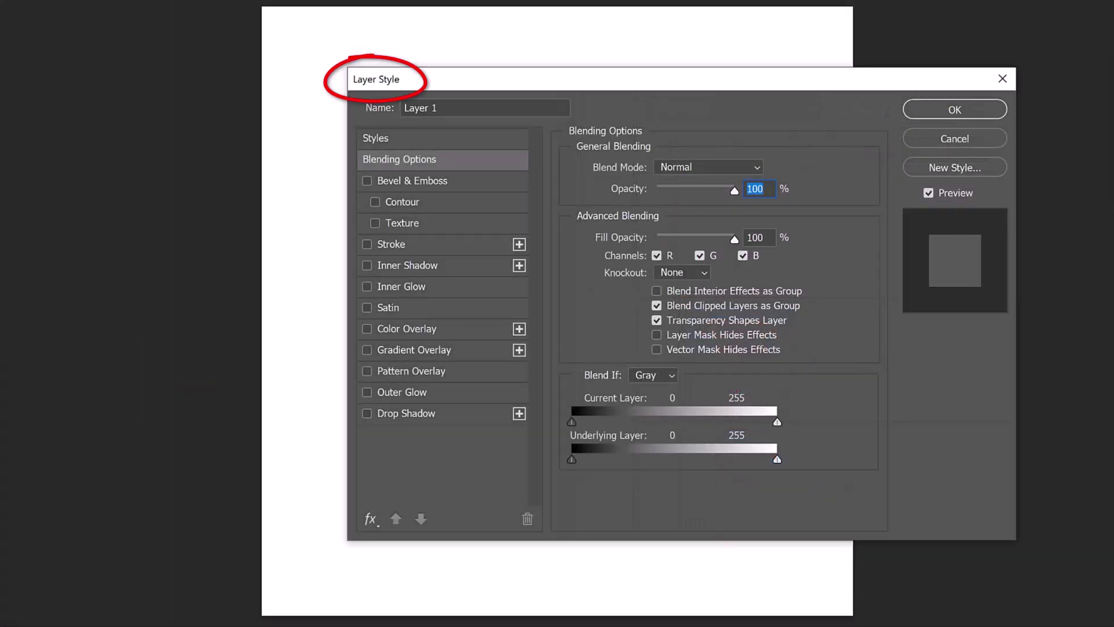
left_click(411, 369)
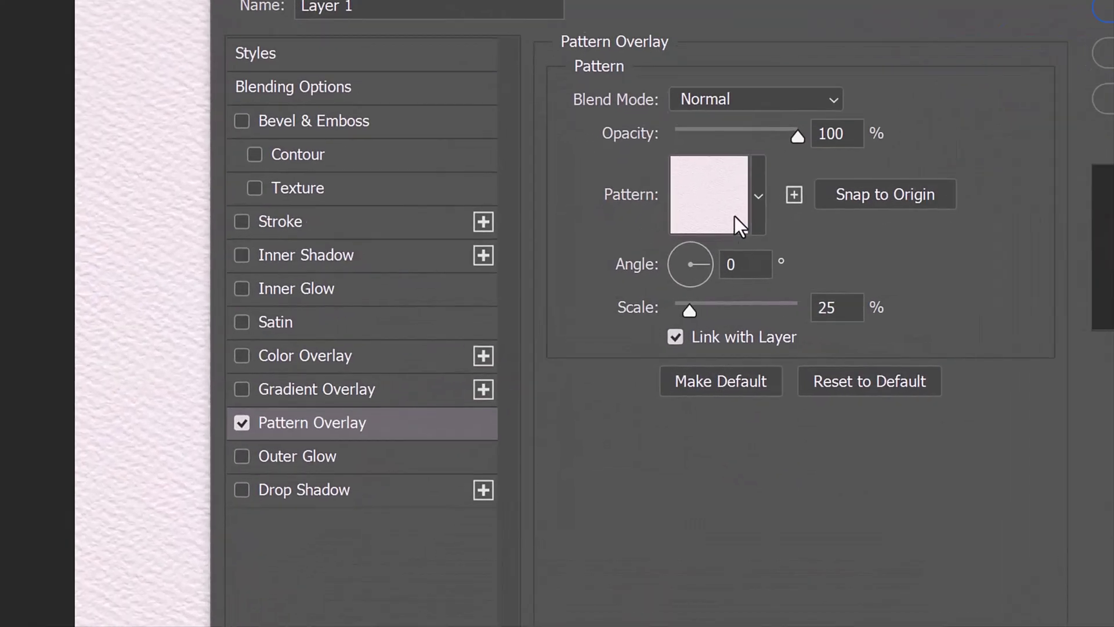
left_click(692, 228)
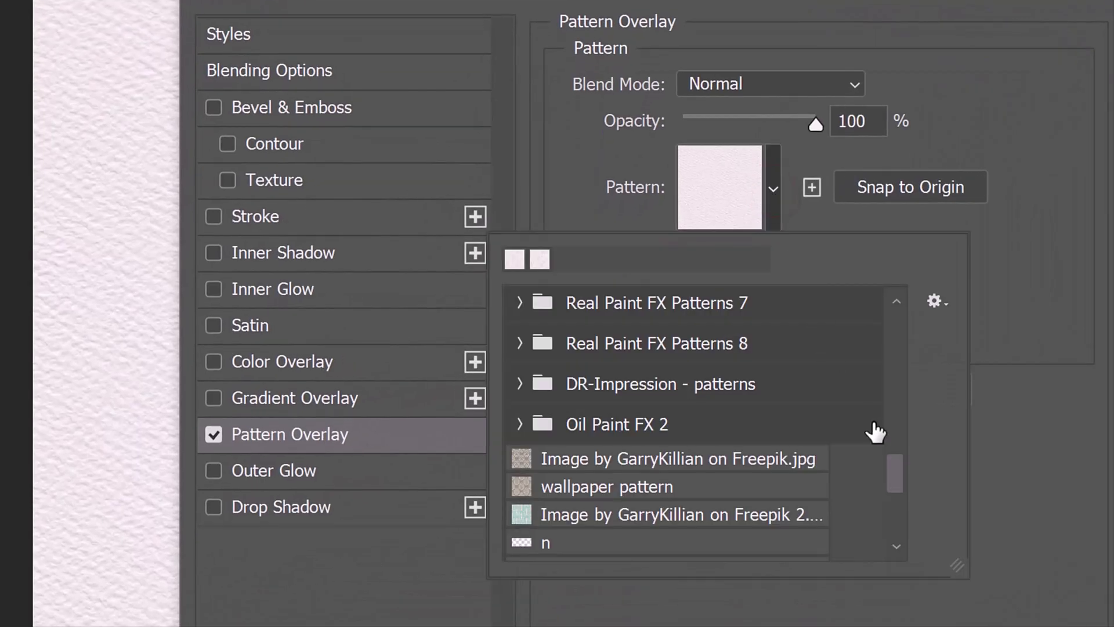
scroll(876, 464, "down", 5)
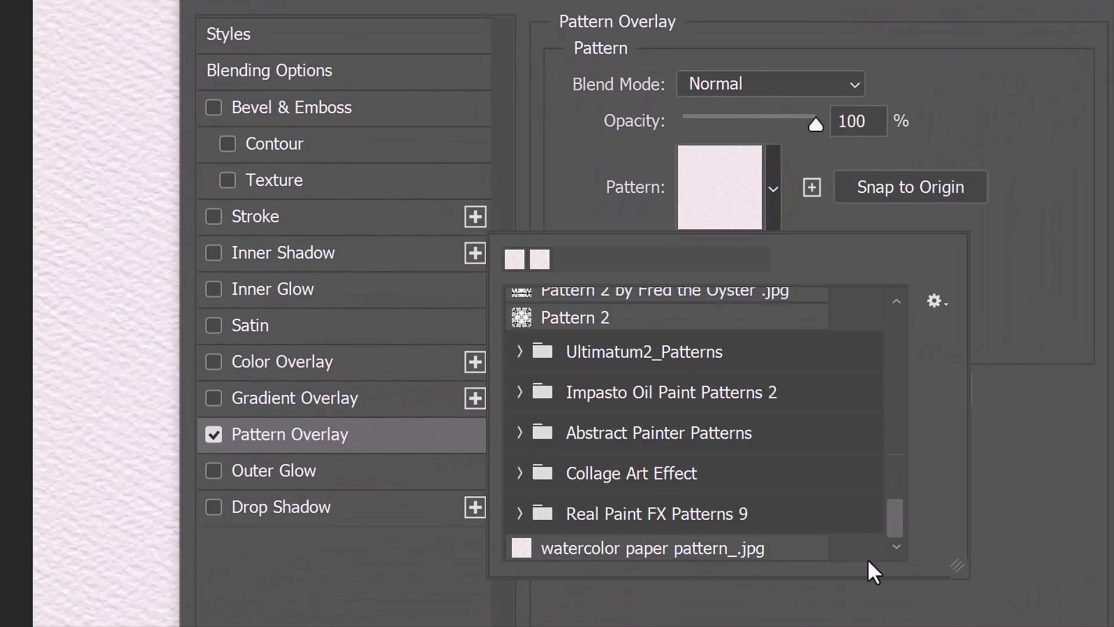
left_click(650, 550)
left_click(1039, 479)
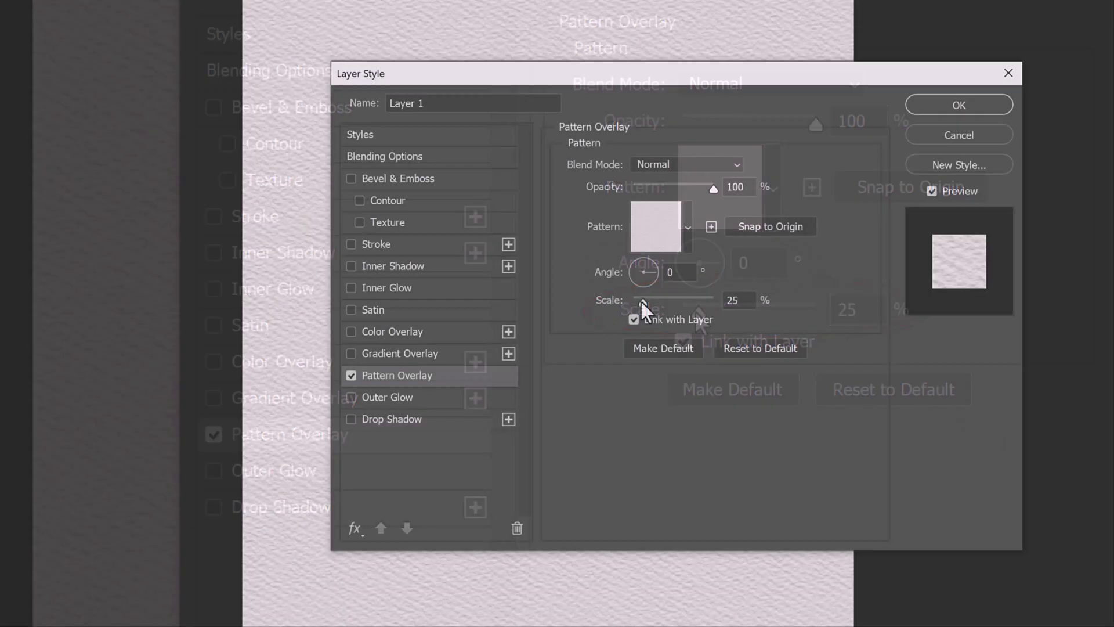
left_click_drag(695, 311, 640, 298)
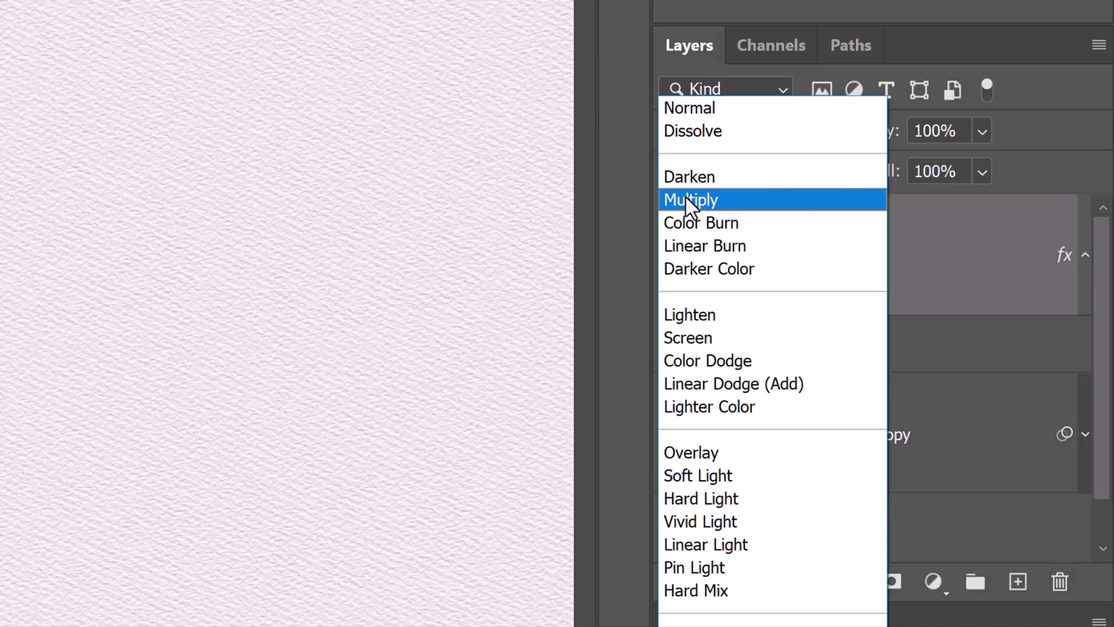
- Add a new layer, merge it with Layer 1 using Ctrl+E, and set the merged paper layer to Multiply
left_click(686, 199)
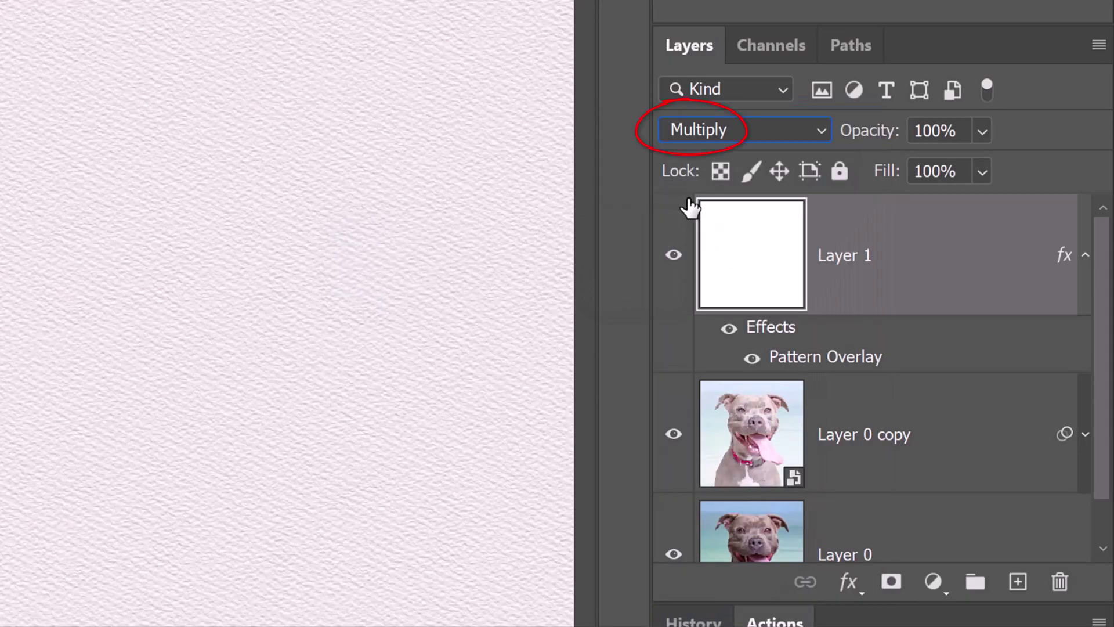
key("ctrl+z")
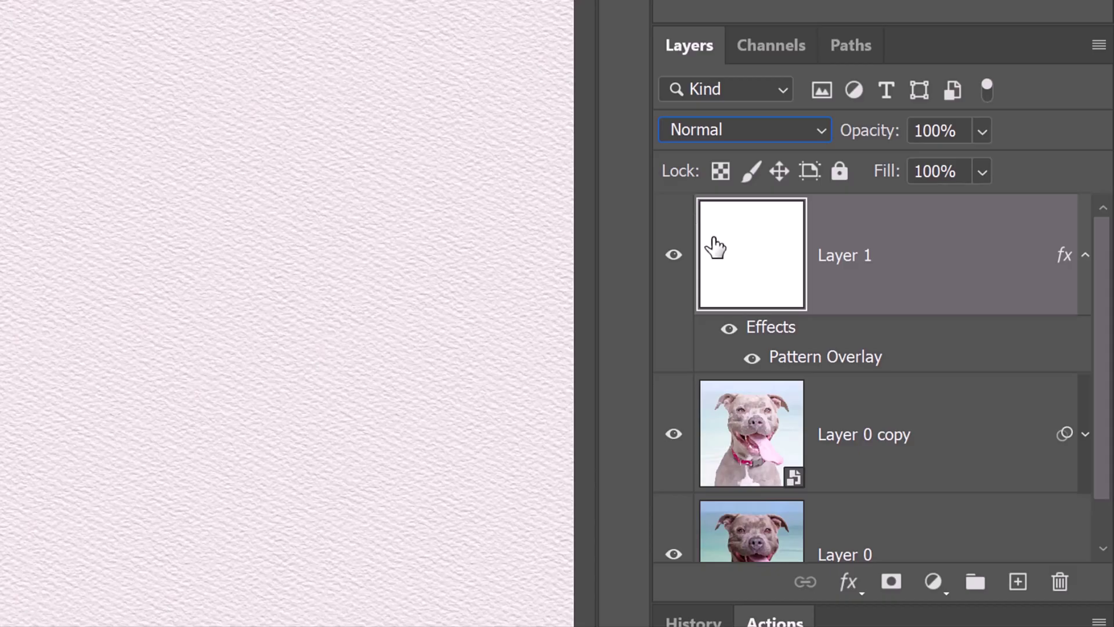
left_click(1019, 590)
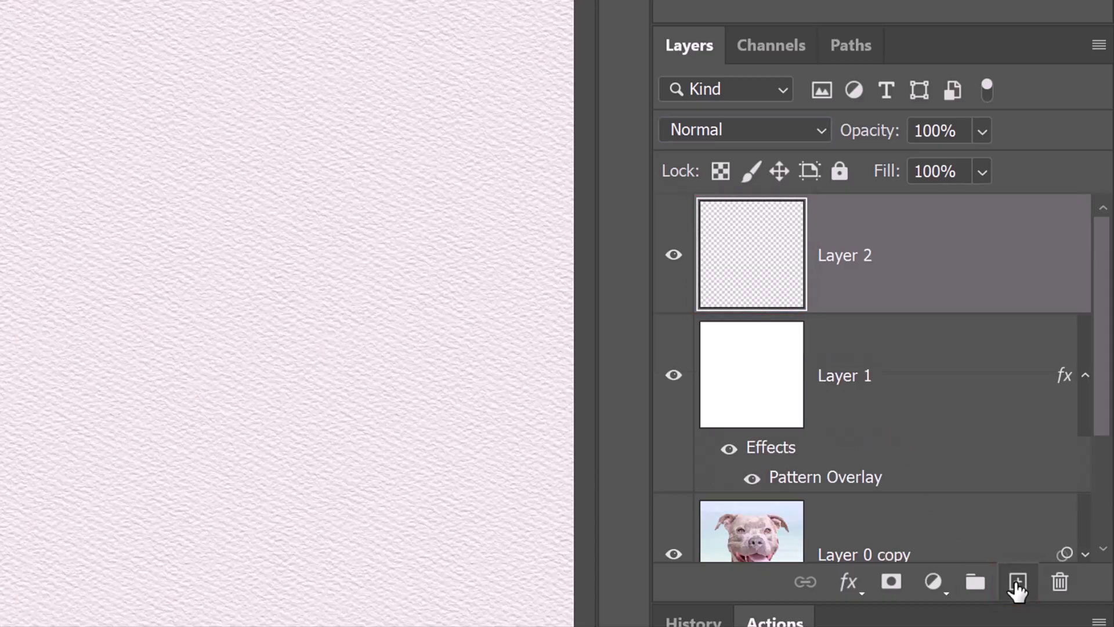
left_click(748, 388, "shift")
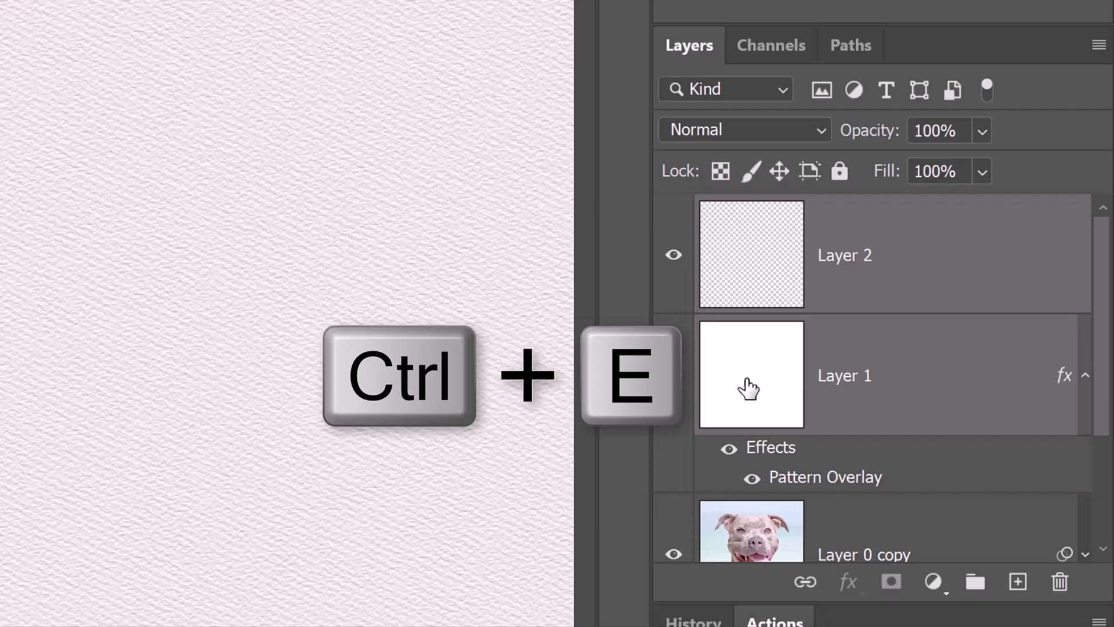
key("ctrl+e")
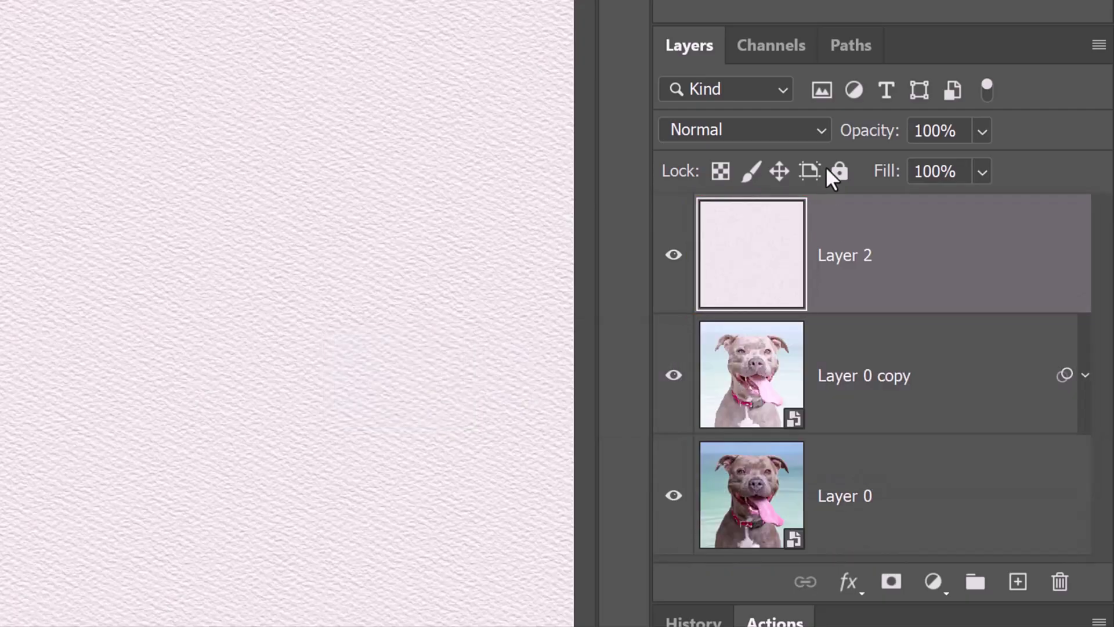
left_click(818, 129)
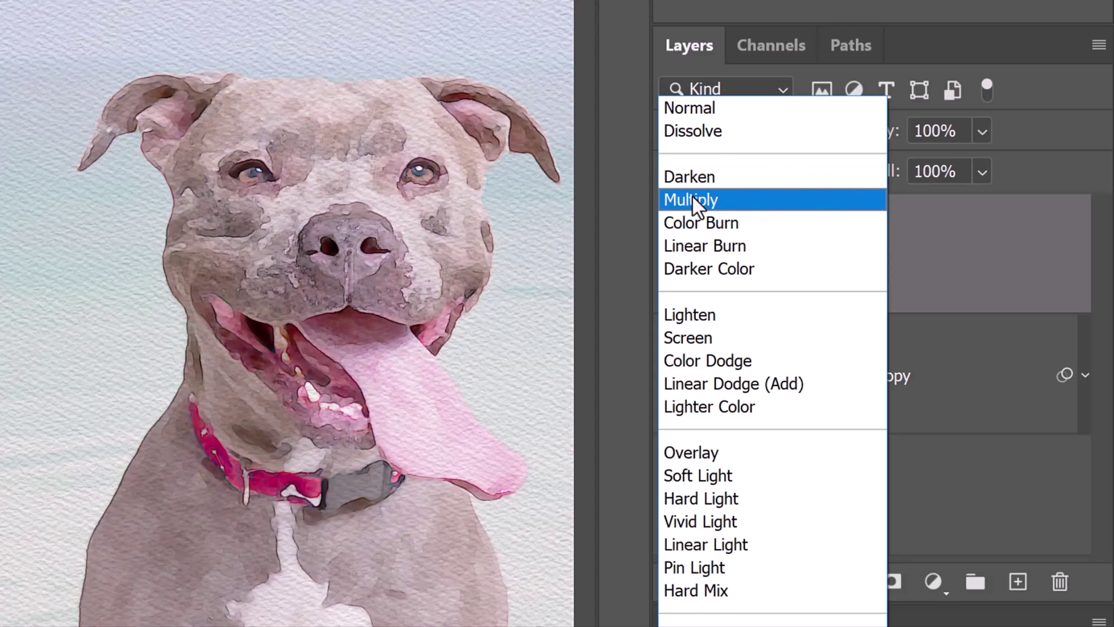
left_click(692, 196)
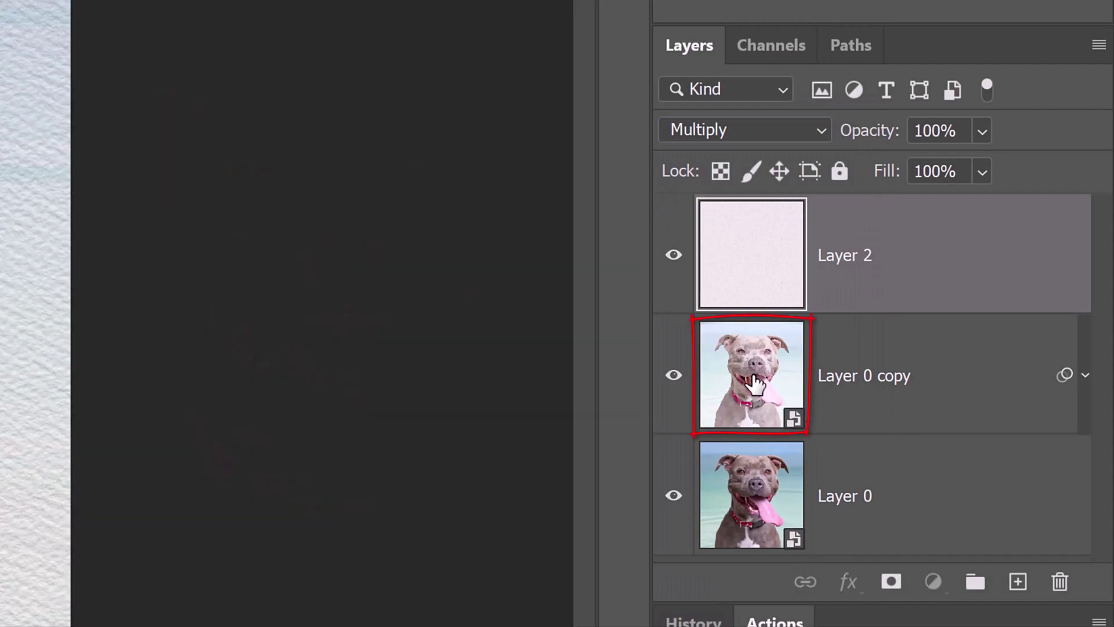
- Add a Vibrance adjustment layer above Layer 0 copy with Vibrance +100 and Saturation +15
left_click(754, 384)
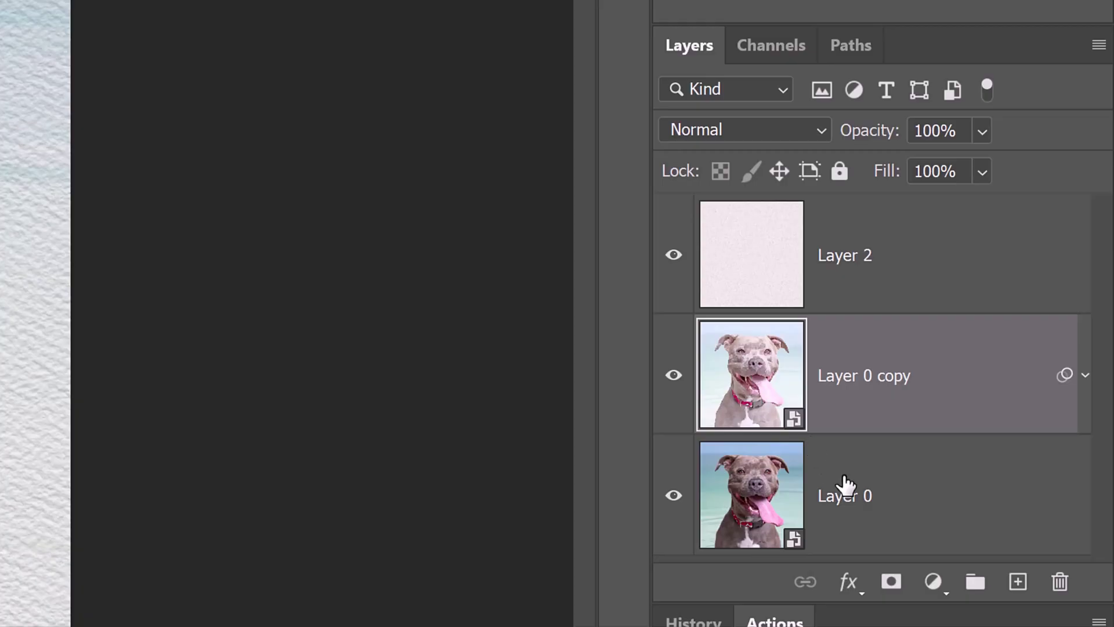
left_click(933, 582)
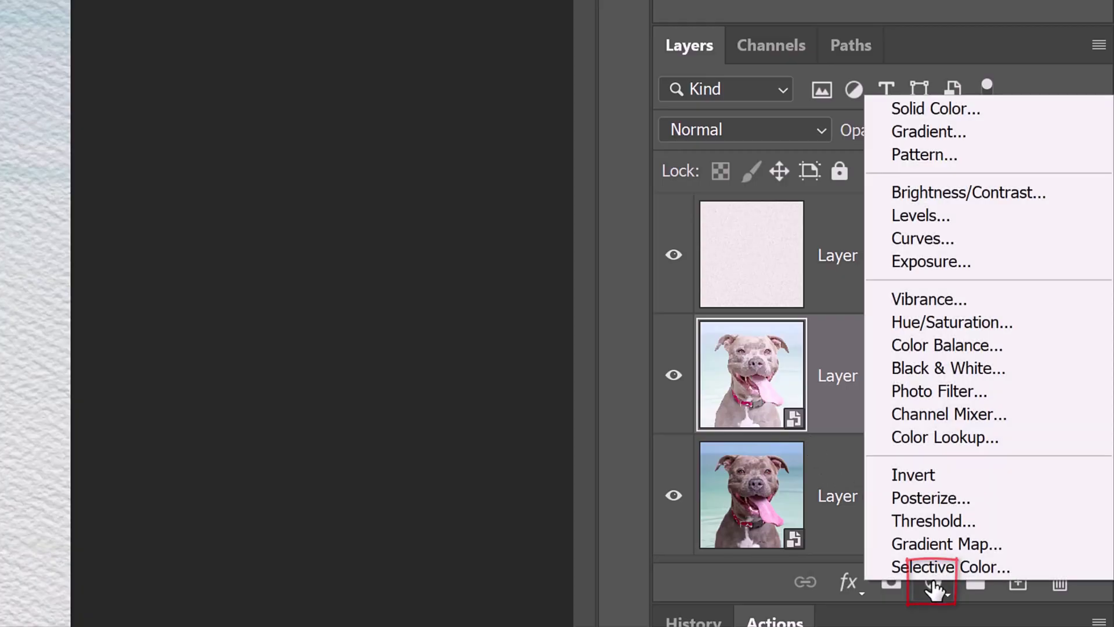
left_click(922, 297)
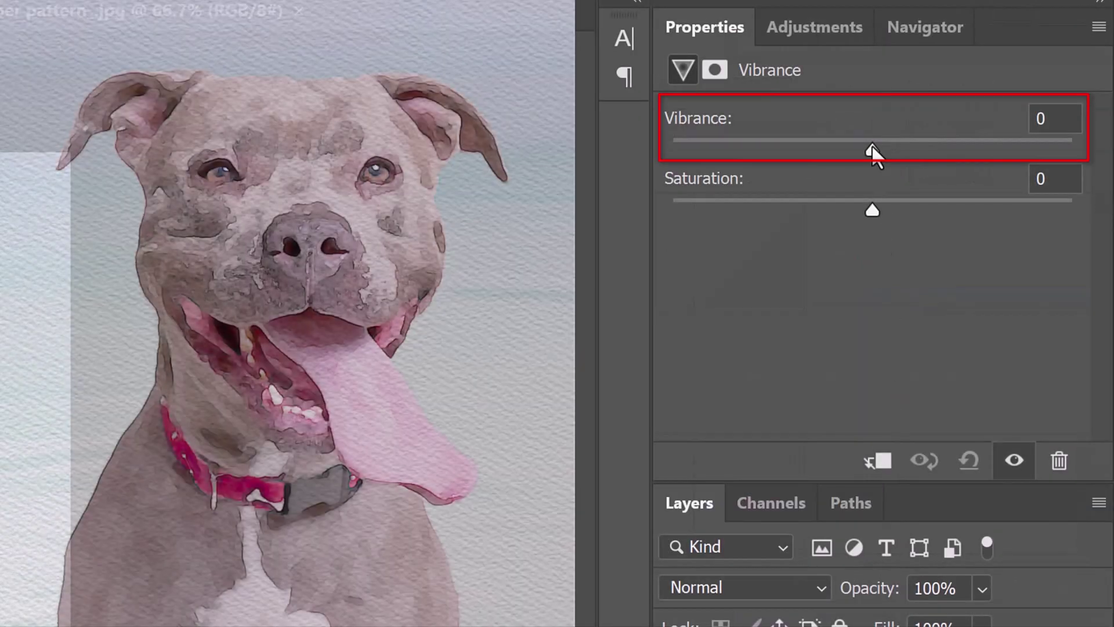
left_click_drag(872, 146, 1104, 123)
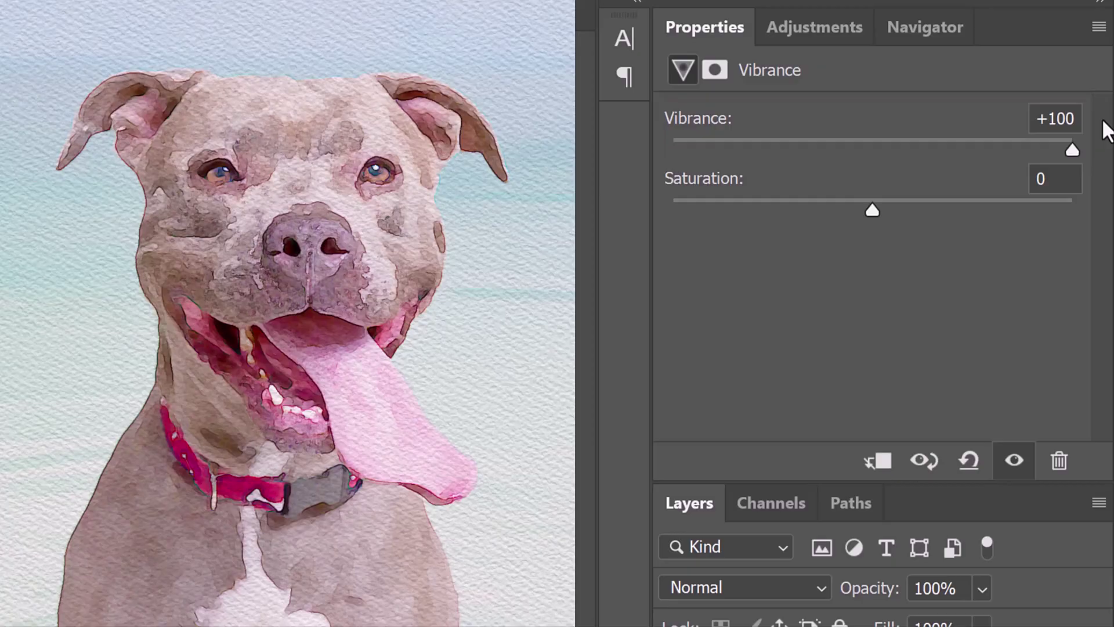
left_click_drag(873, 212, 902, 214)
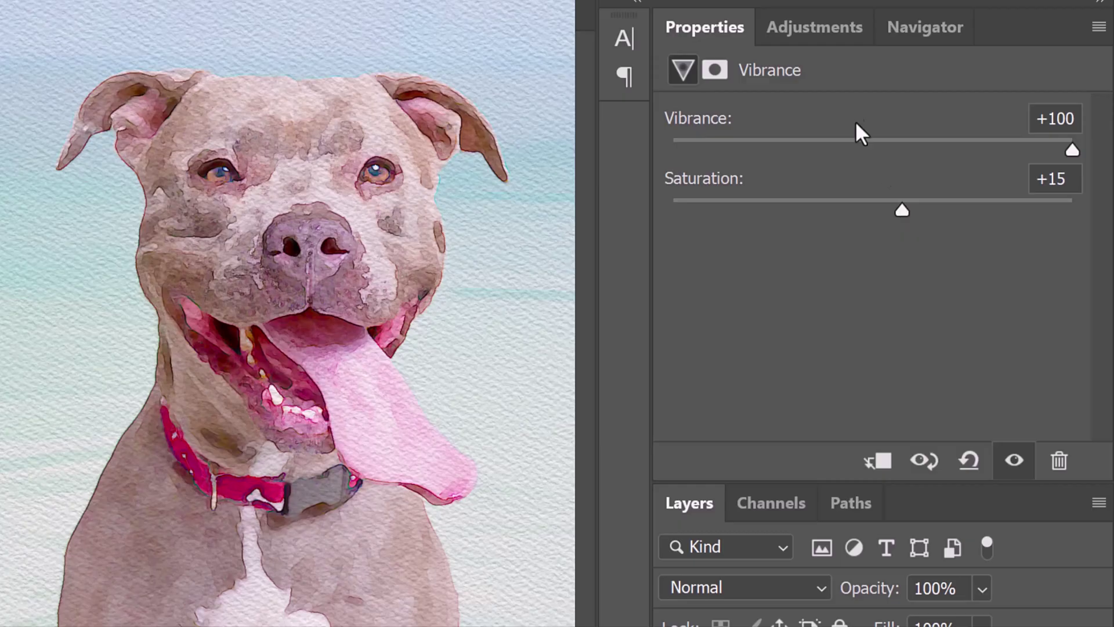
- Add a Levels adjustment layer with black input 50 and midtone gamma 0.9
left_click(813, 30)
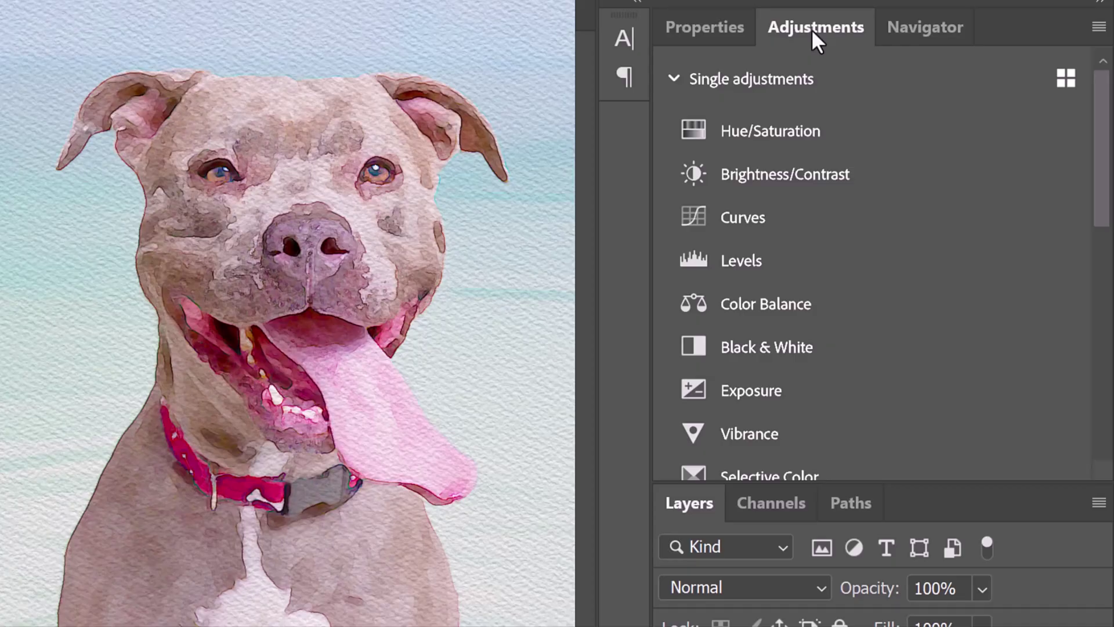
left_click(736, 263)
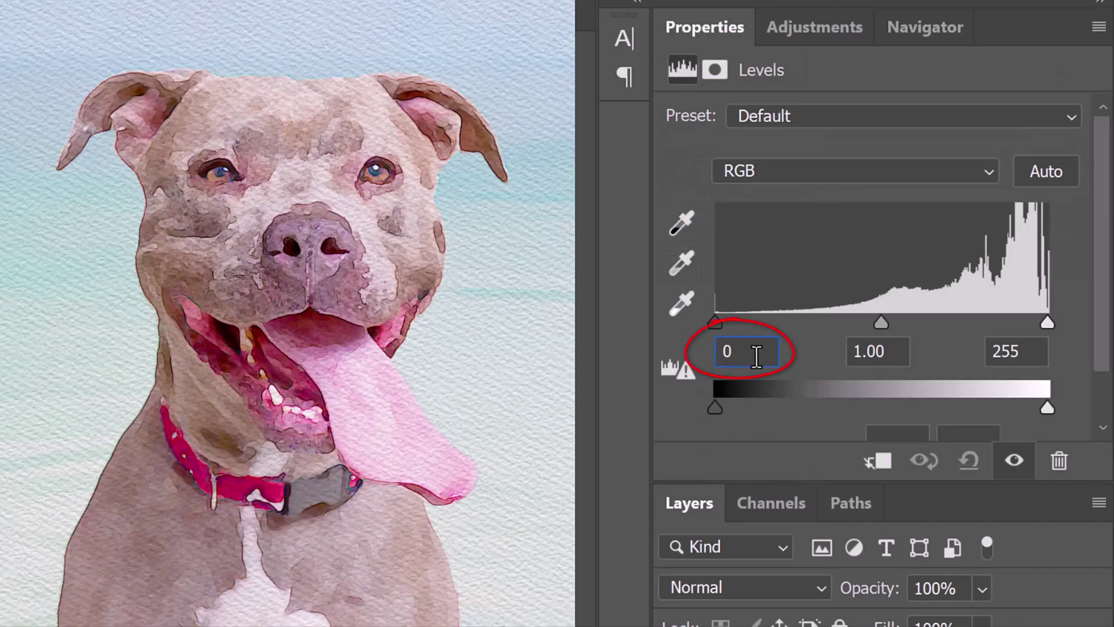
type("50")
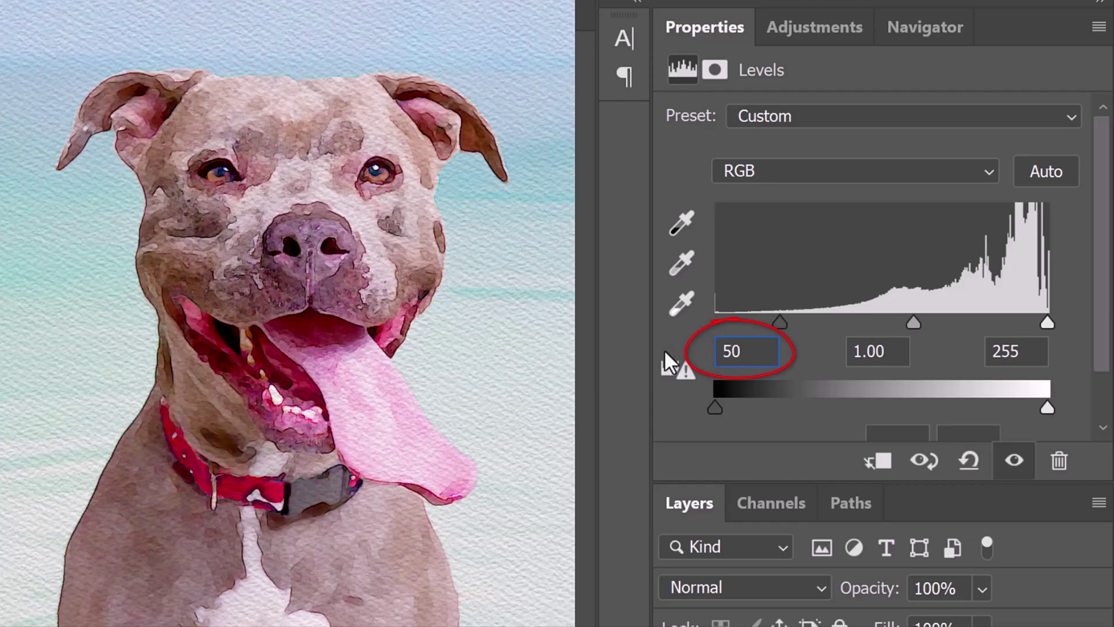
left_click(895, 353)
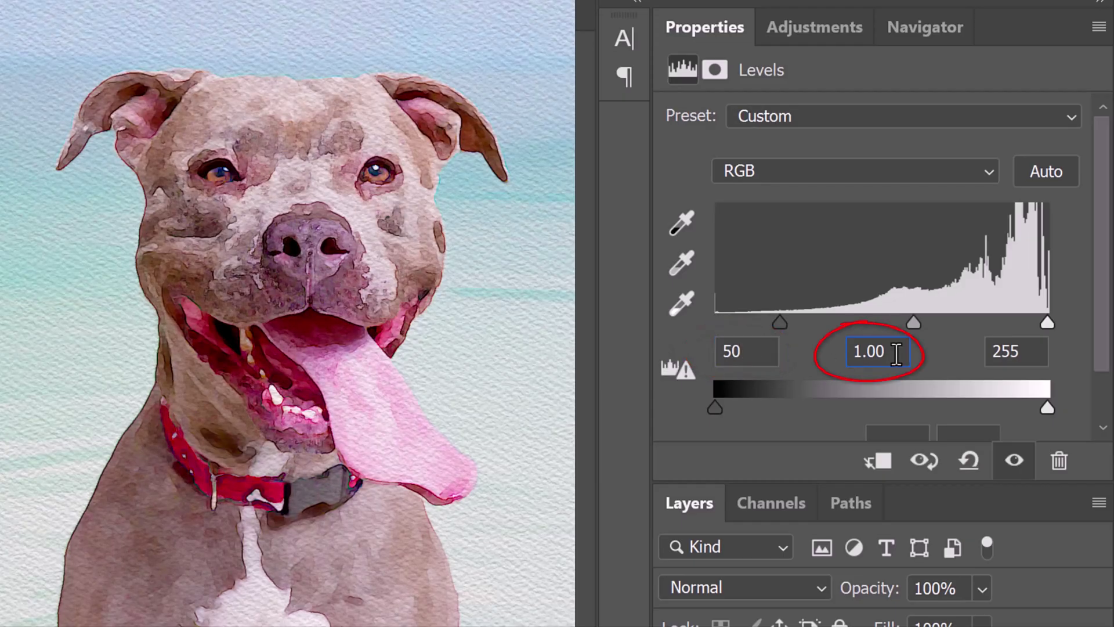
key("ctrl+a")
type(".9")
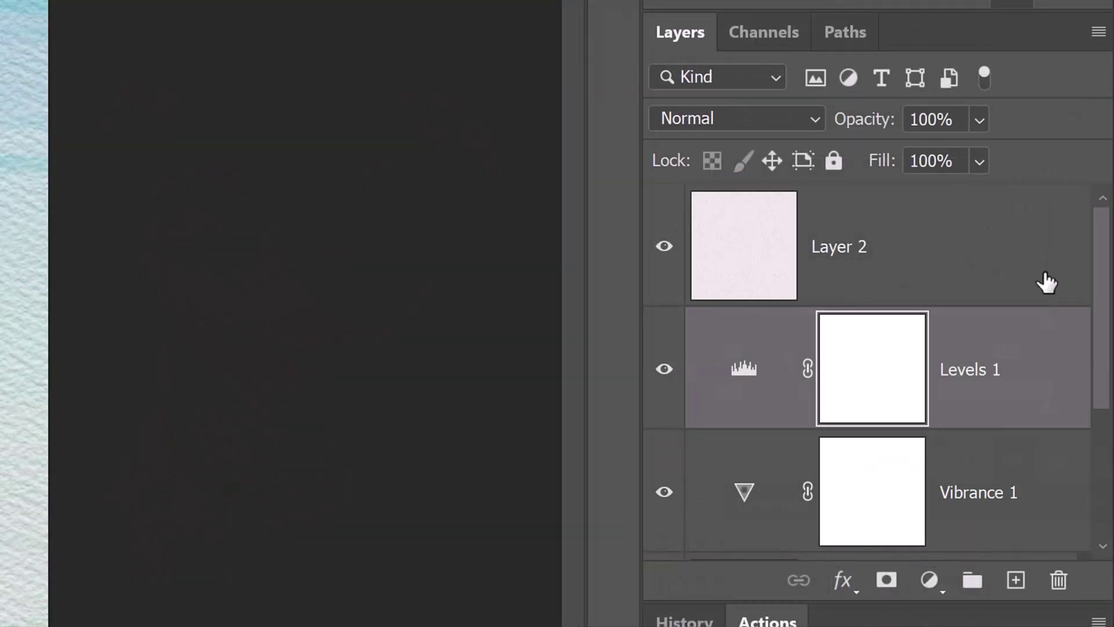
left_click_drag(1102, 342, 1083, 569)
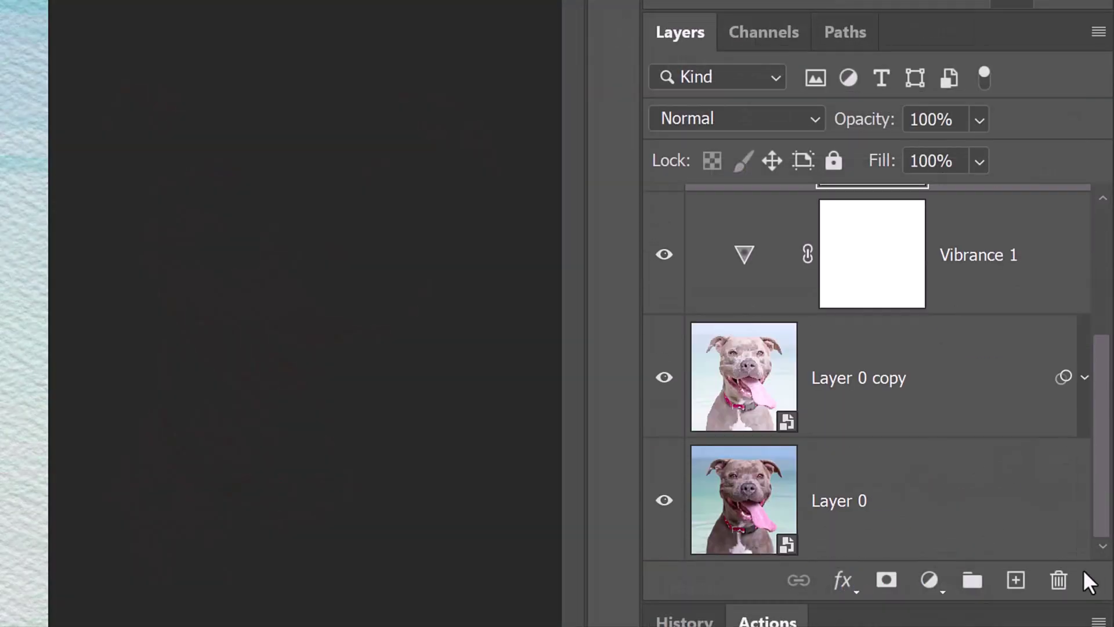
- Hide Layer 0 and add a black layer mask to Layer 0 copy
left_click(664, 501)
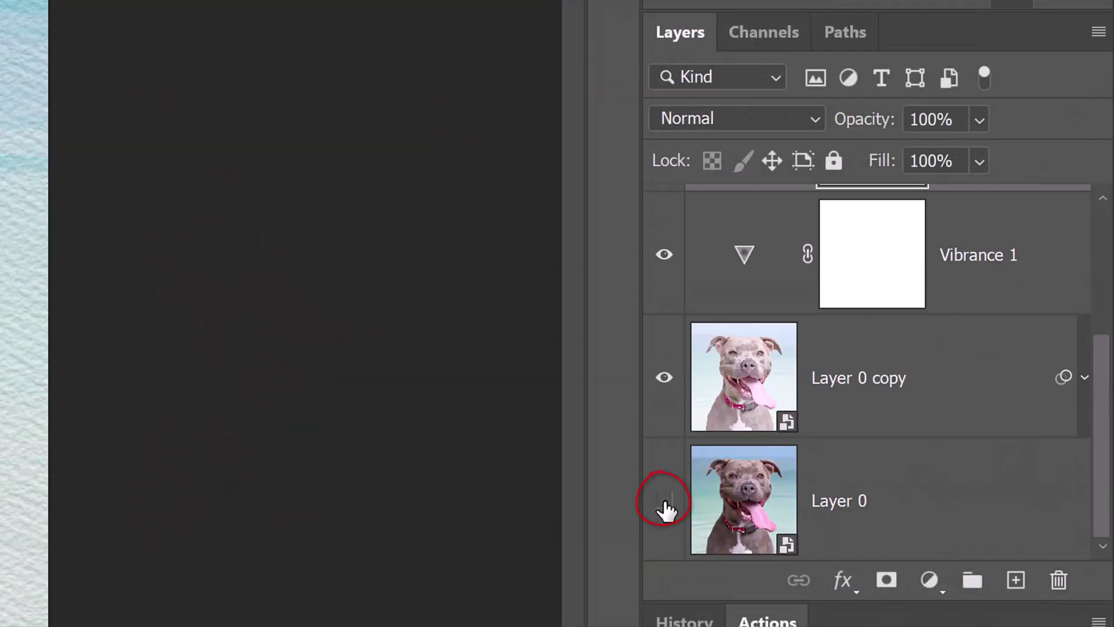
left_click(752, 381)
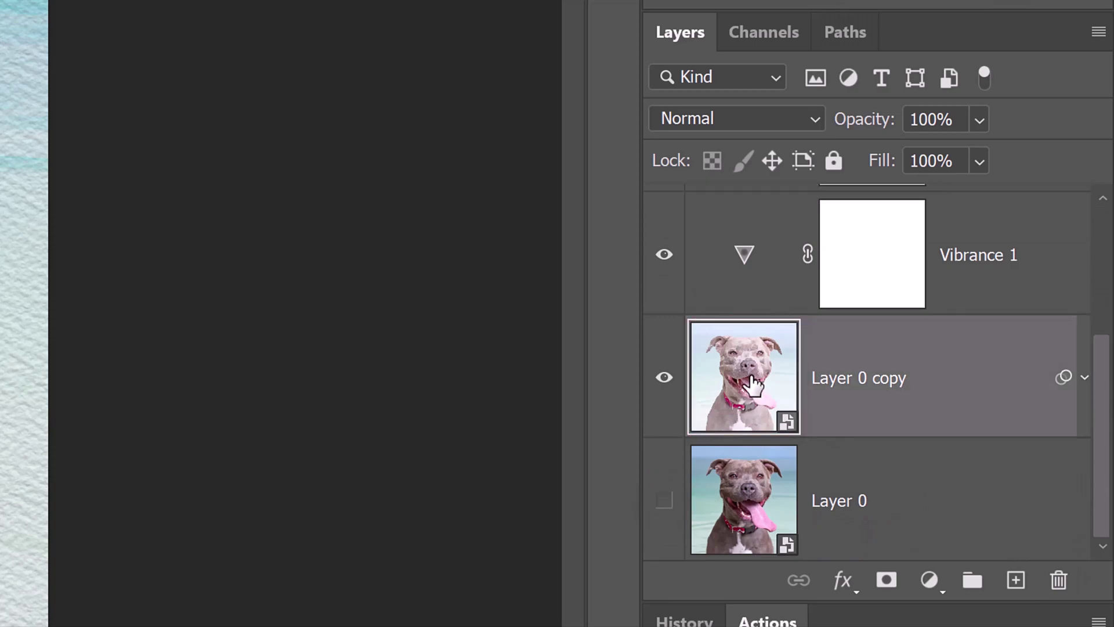
left_click(887, 580, "alt")
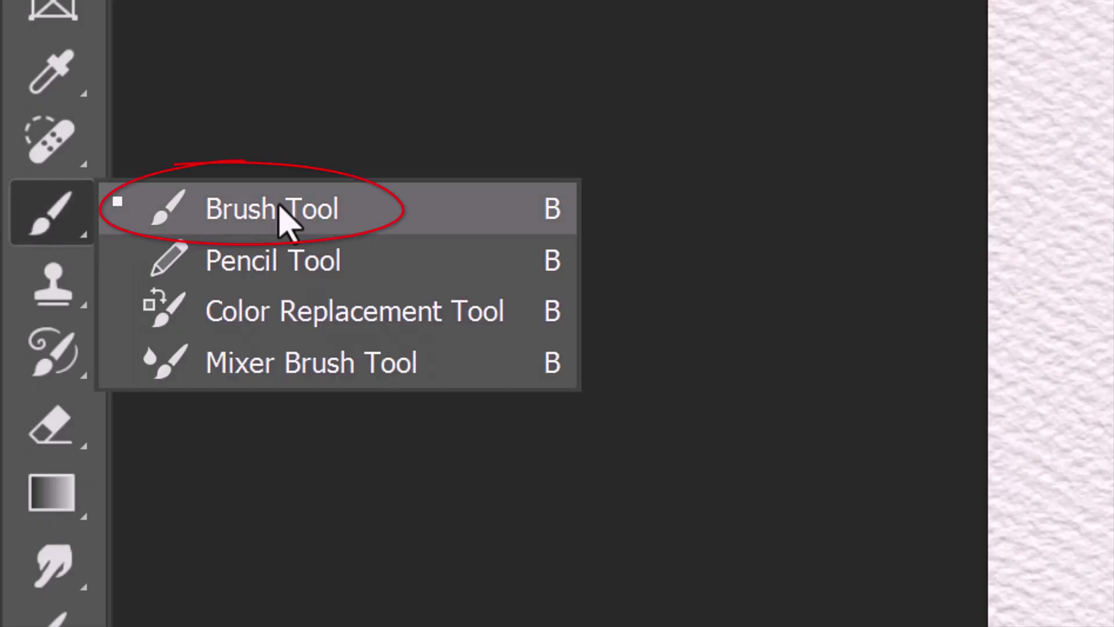
- Select the Brush Tool with the Wet Media 'Watercolor Textured Surface' preset
left_click(280, 208)
left_click(348, 107)
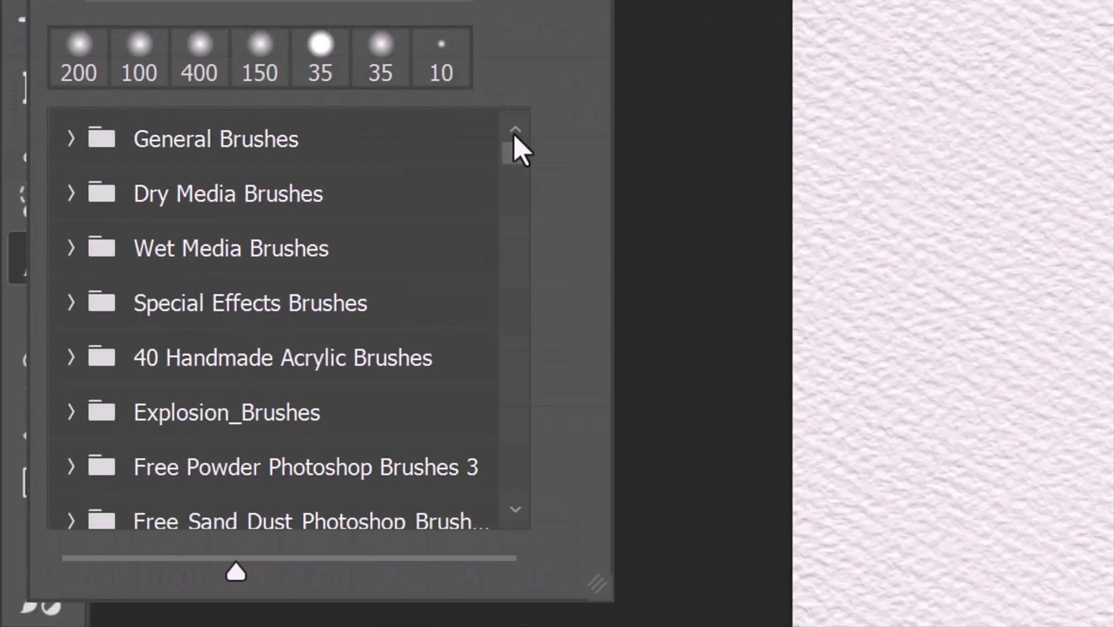
left_click_drag(514, 133, 517, 200)
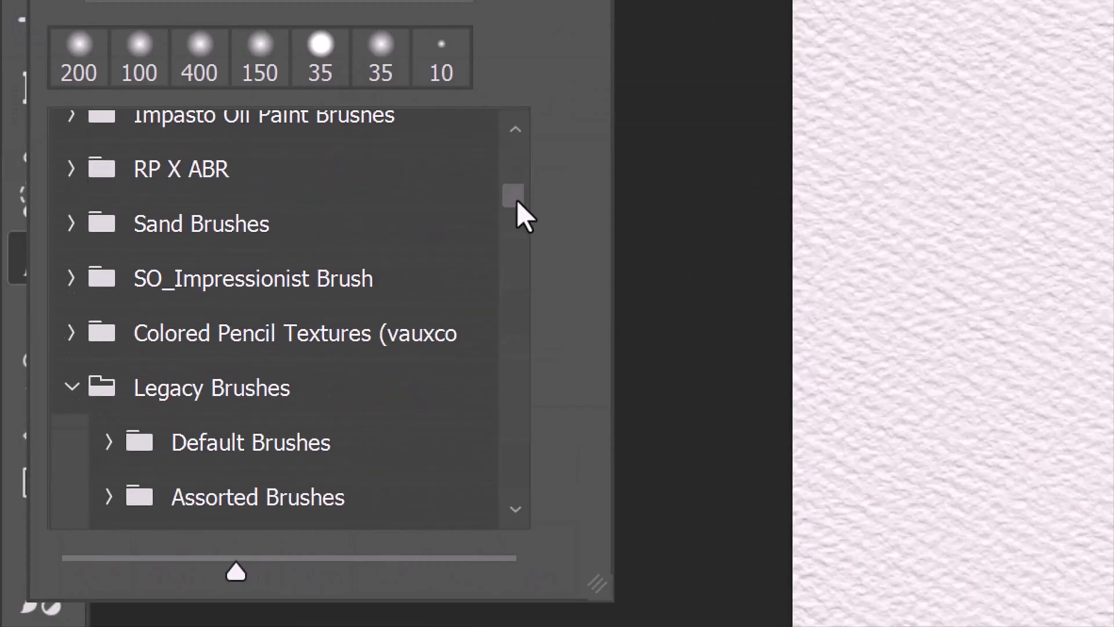
scroll(513, 201, "down", 2)
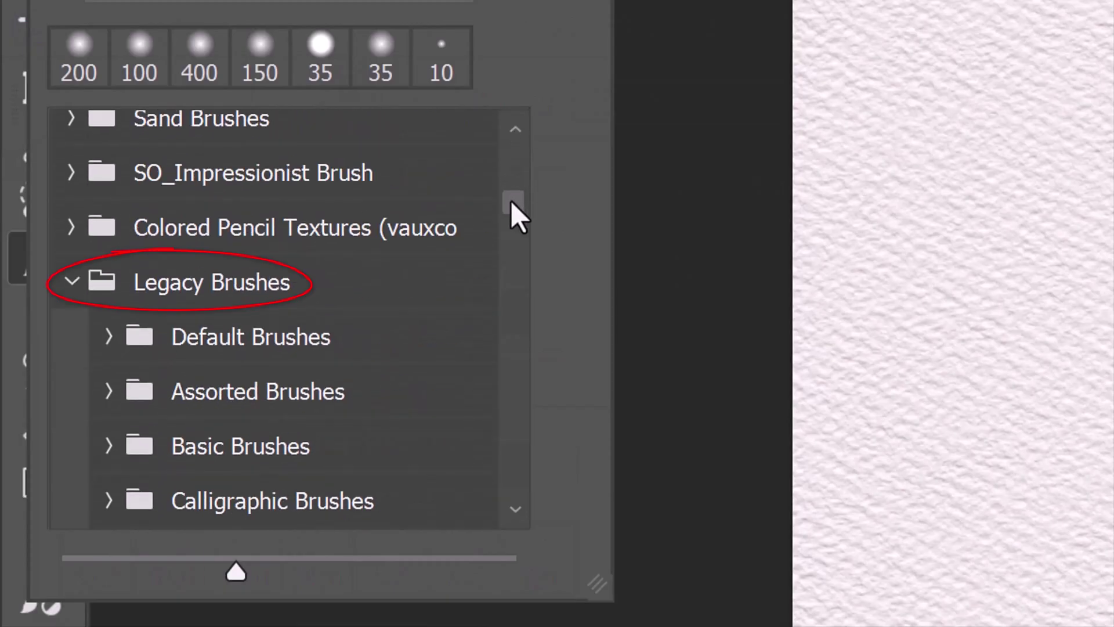
mouse_move(512, 202)
left_mouse_down()
mouse_move(499, 313)
mouse_move(512, 378)
left_mouse_up()
left_click(413, 421)
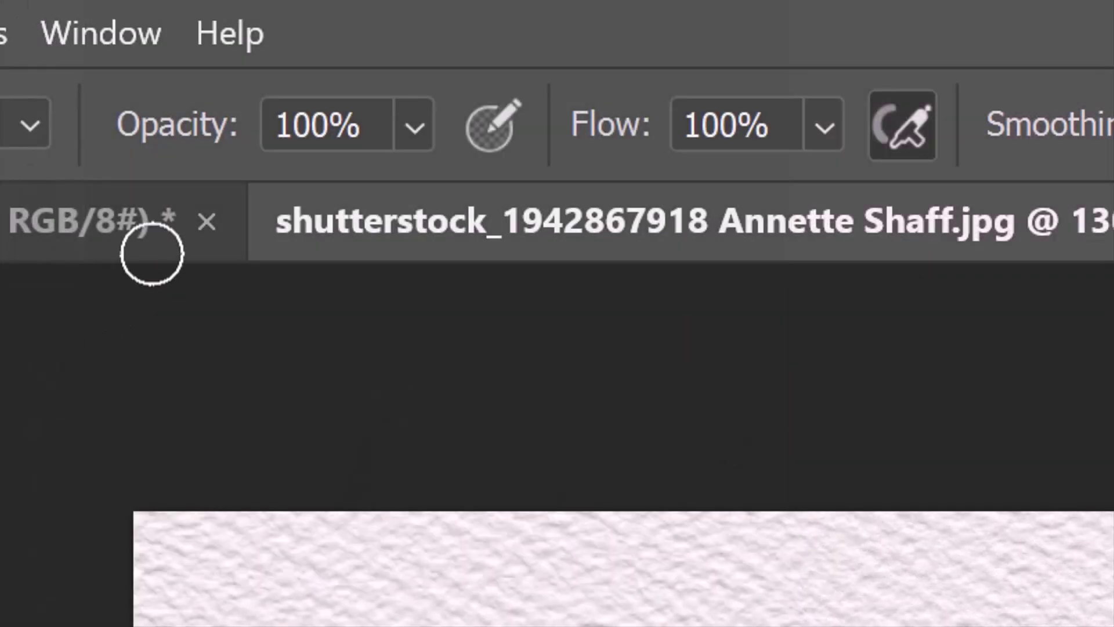
- Set the brush opacity to 66% and flow to 53%
left_click(427, 137)
left_click_drag(548, 189, 467, 192)
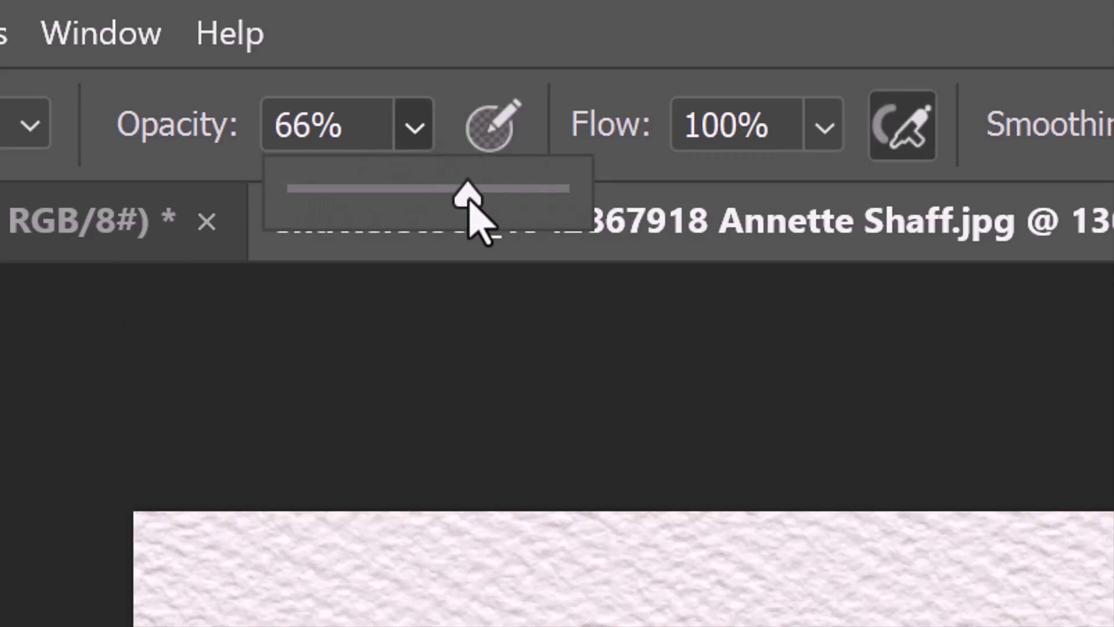
left_click(824, 128)
left_click_drag(963, 203, 845, 206)
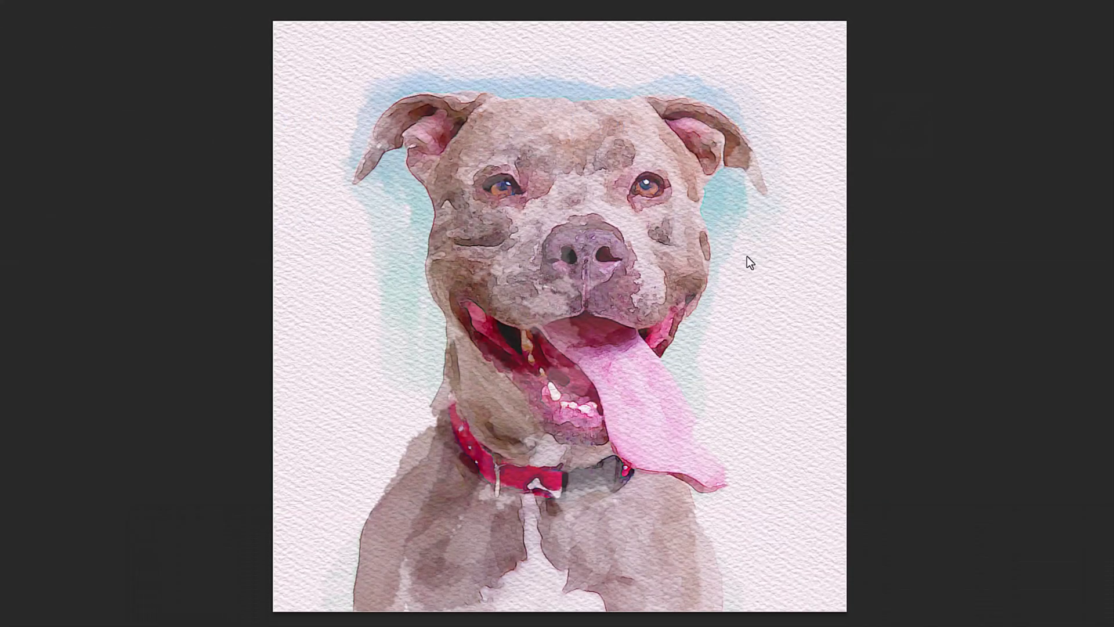
- Paint the right ear back in, then switch to black at 65% opacity and about 59% flow
mouse_move(750, 263)
left_mouse_down()
mouse_move(738, 155)
mouse_move(736, 246)
left_mouse_up()
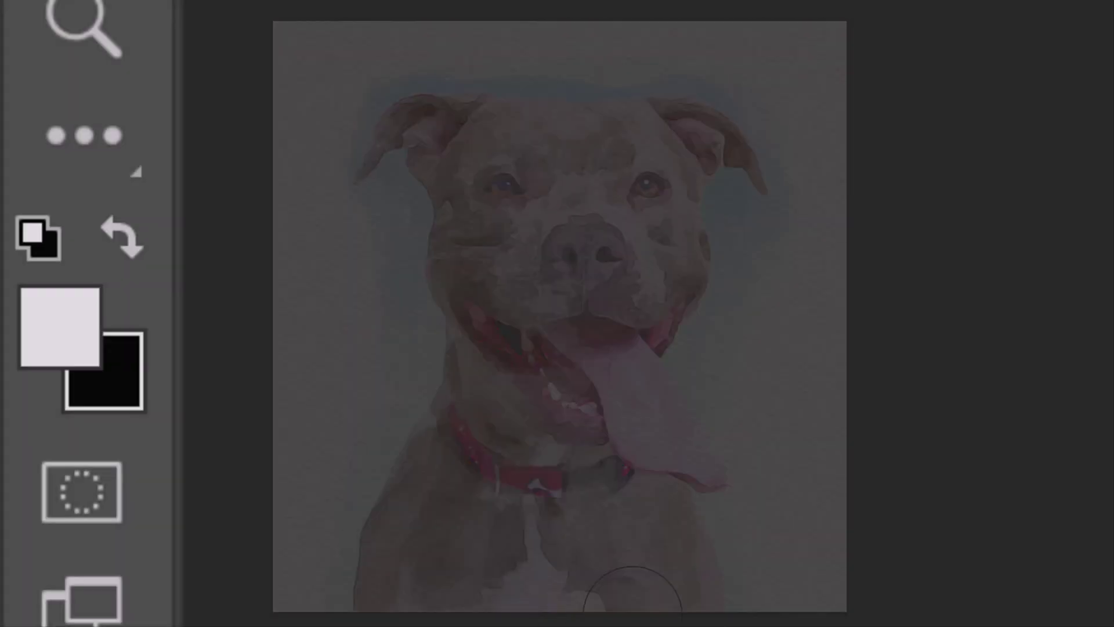
key("x")
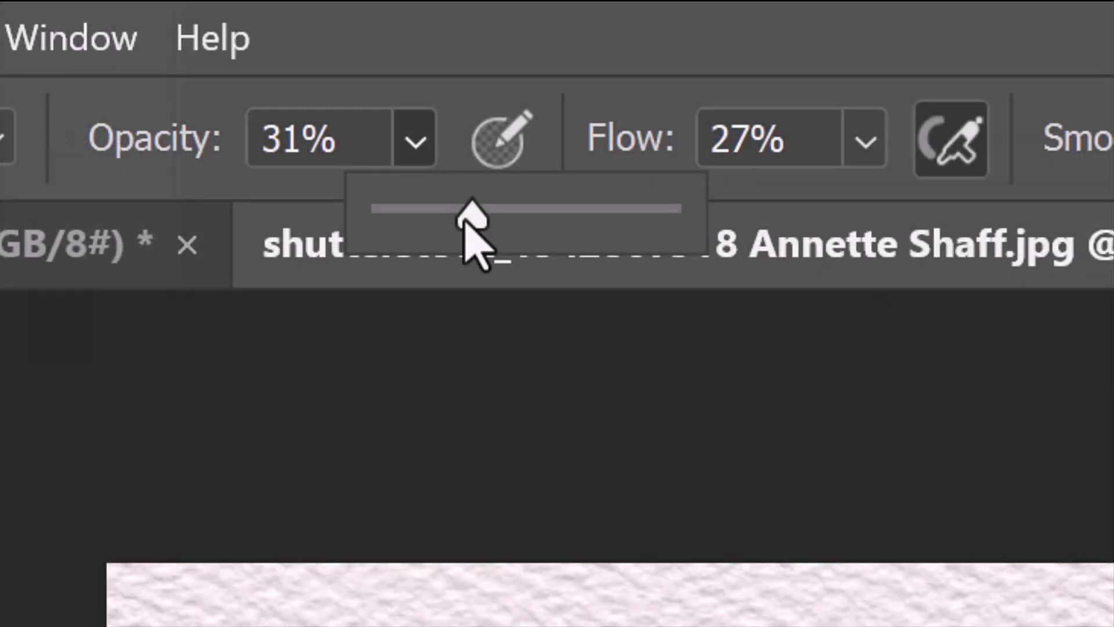
left_click_drag(473, 236, 572, 241)
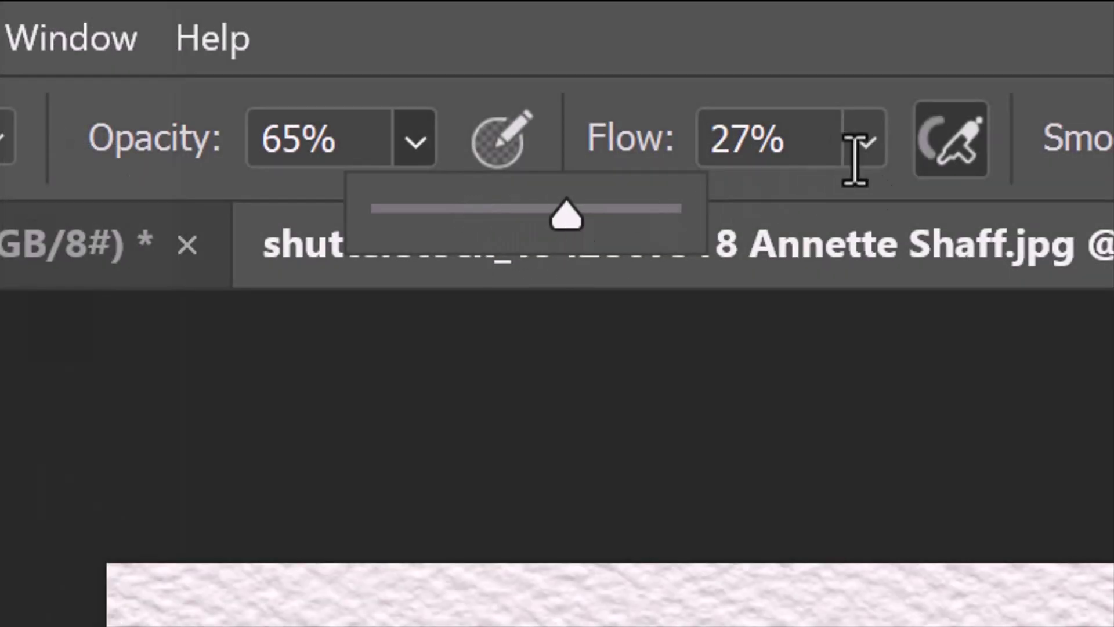
left_click(865, 141)
left_click_drag(915, 216, 1010, 225)
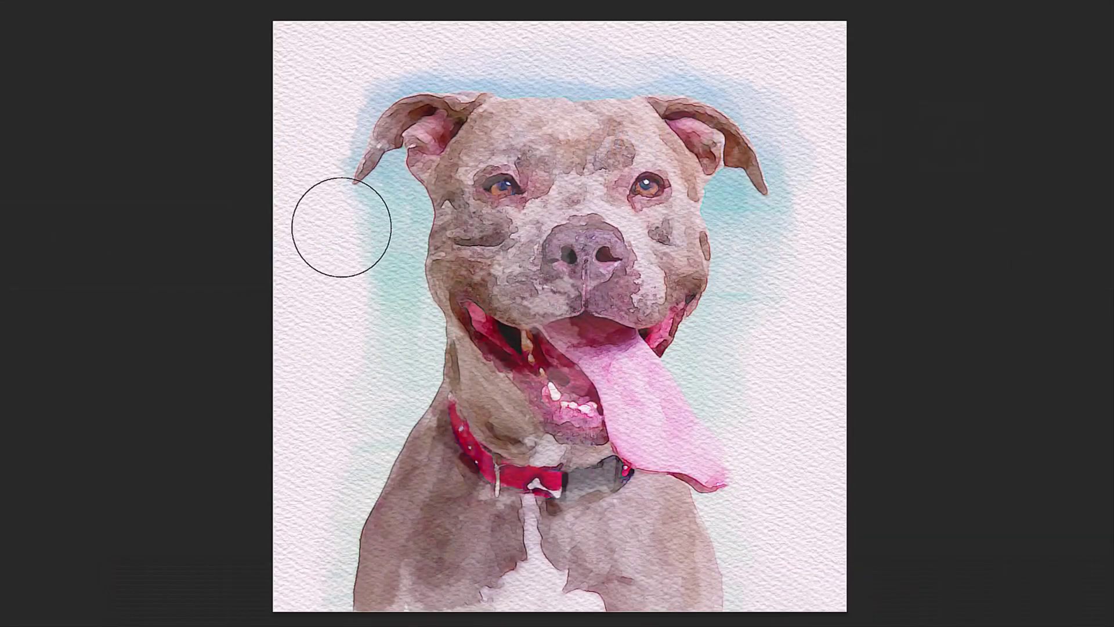
- Brush black along the left and right edges of the blue wash, then switch back to white
mouse_move(342, 227)
left_mouse_down()
mouse_move(338, 447)
mouse_move(345, 243)
mouse_move(333, 159)
left_mouse_up()
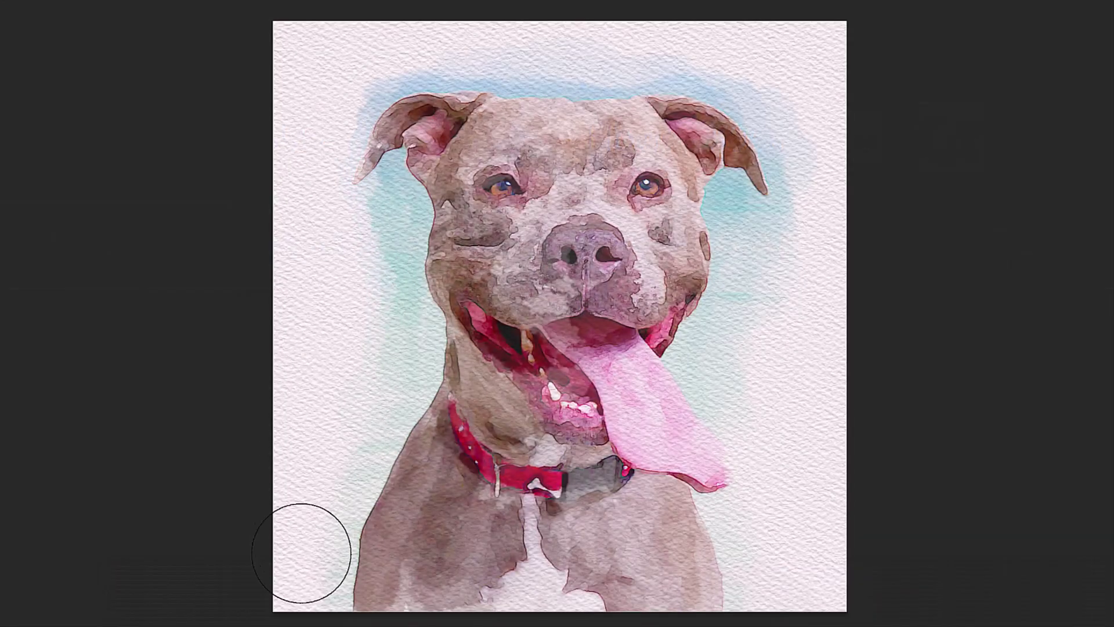
mouse_move(746, 238)
left_mouse_down()
mouse_move(766, 319)
mouse_move(763, 420)
mouse_move(801, 236)
mouse_move(785, 98)
left_mouse_up()
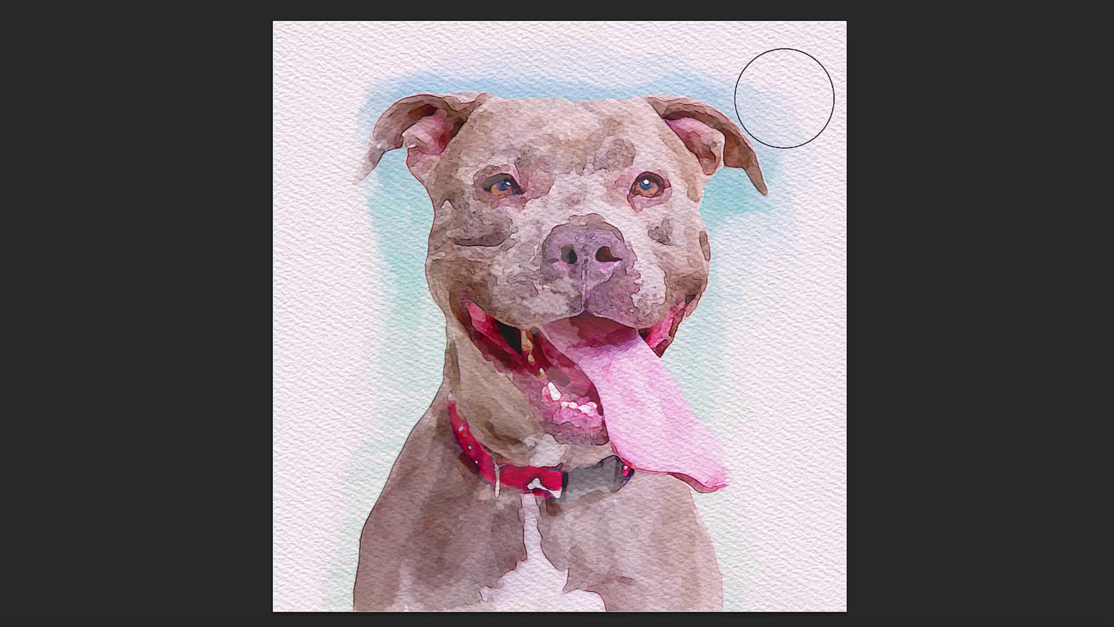
key("x")
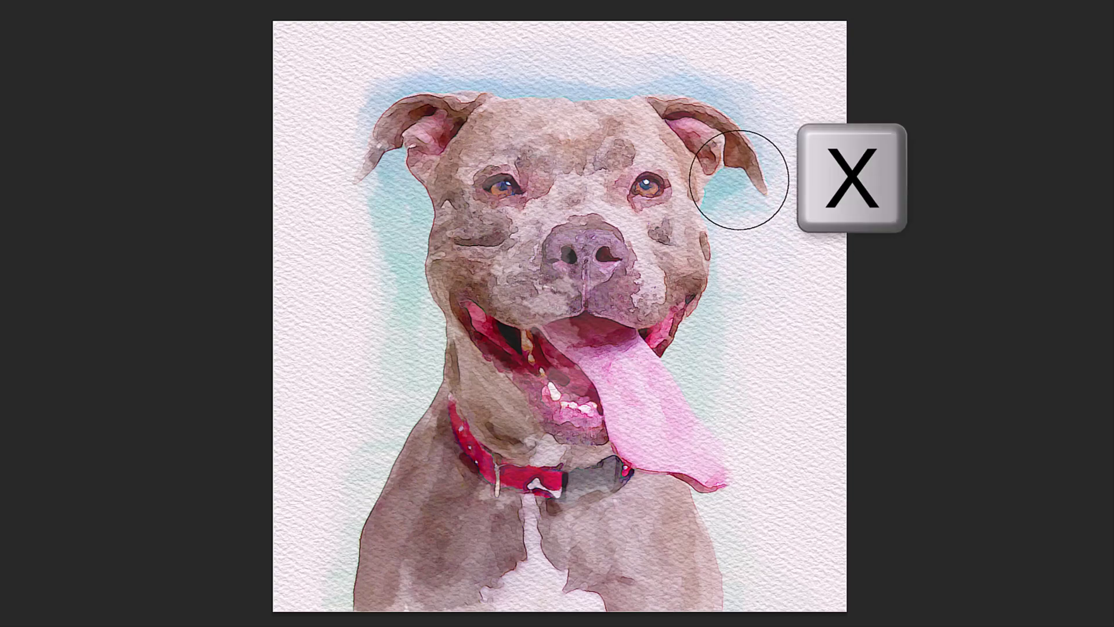